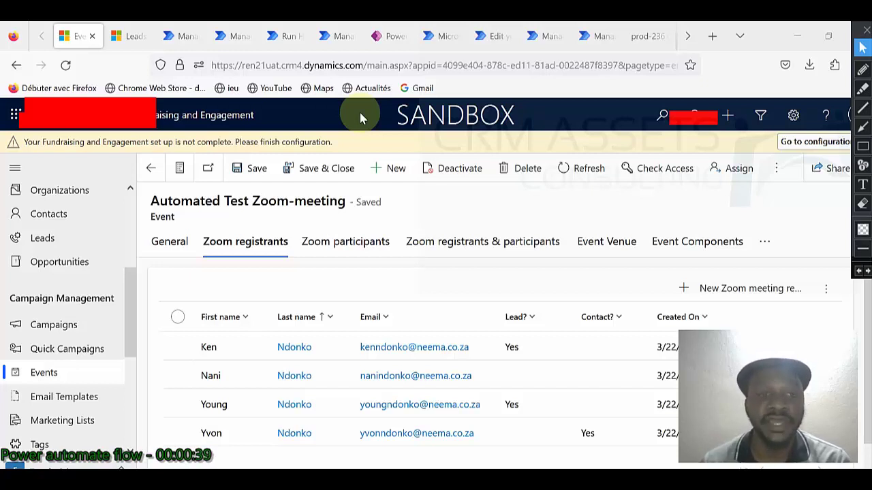
Step: Compare the event's General, Zoom registrants and Zoom participants tabs, checking the first participant's lead status
{"action": "left_click", "coordinate": [170, 241]}
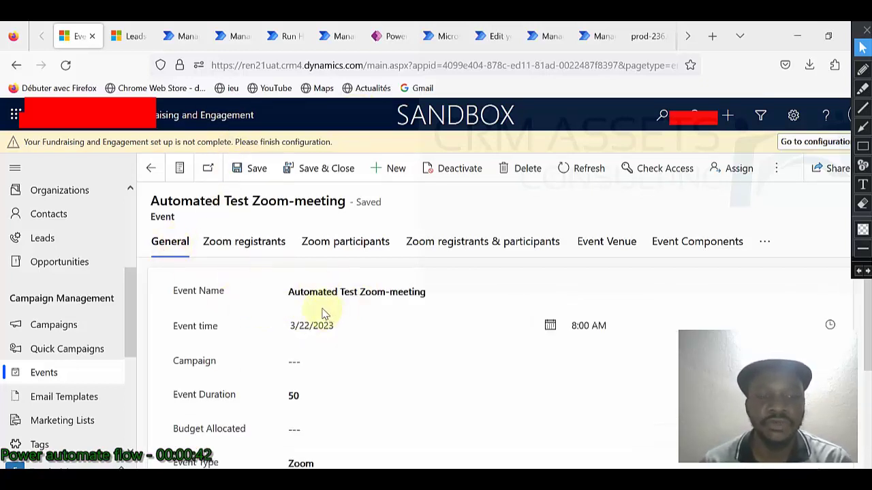
{"action": "left_click", "coordinate": [251, 250]}
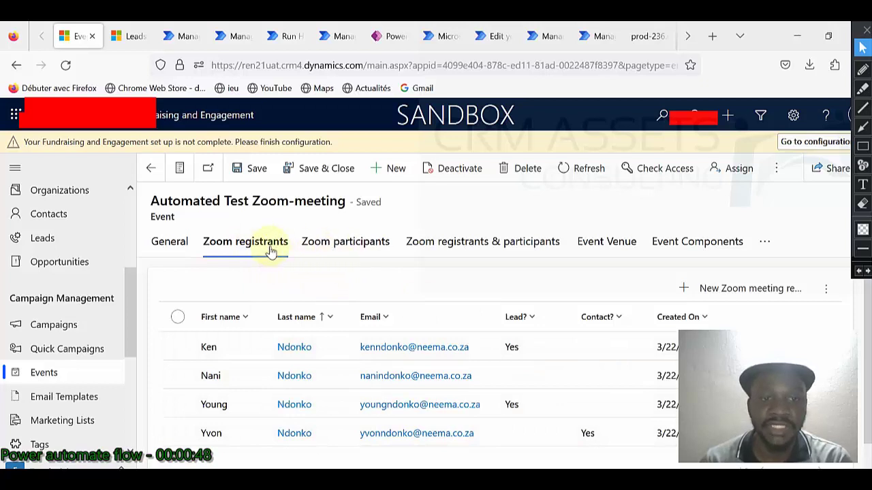
{"action": "left_click", "coordinate": [343, 245]}
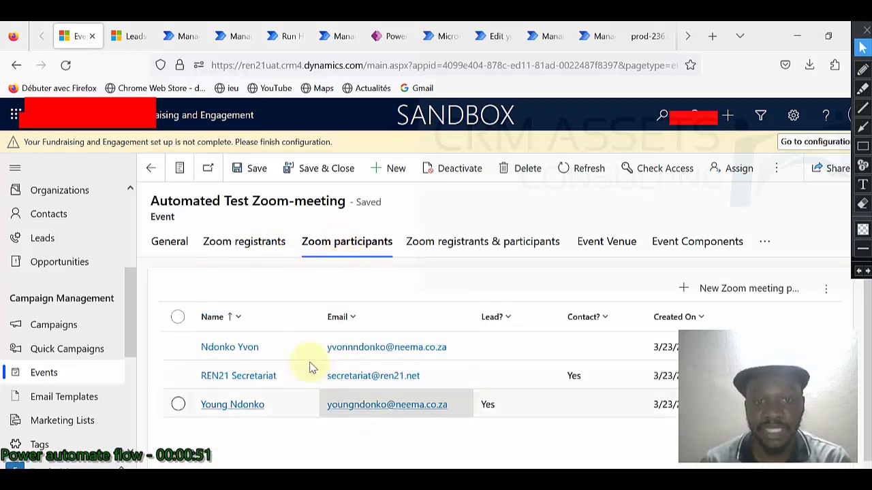
{"action": "left_click", "coordinate": [259, 254]}
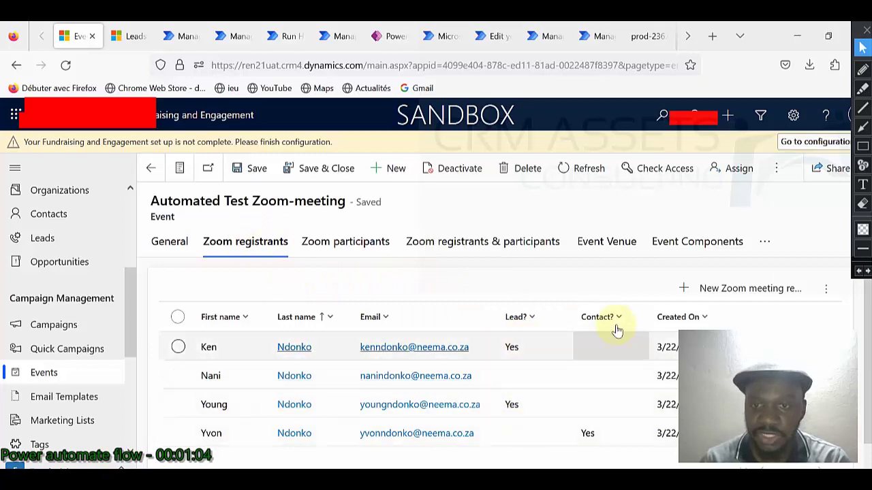
{"action": "left_click", "coordinate": [342, 239]}
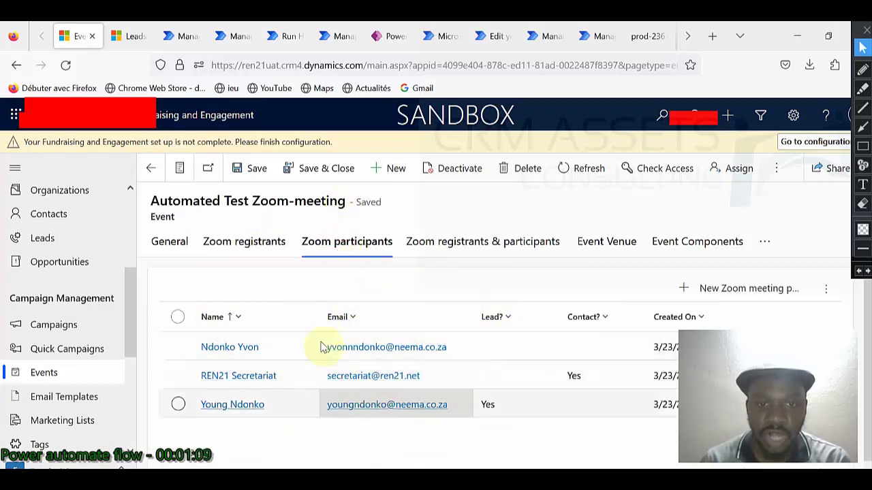
{"action": "left_click", "coordinate": [504, 335]}
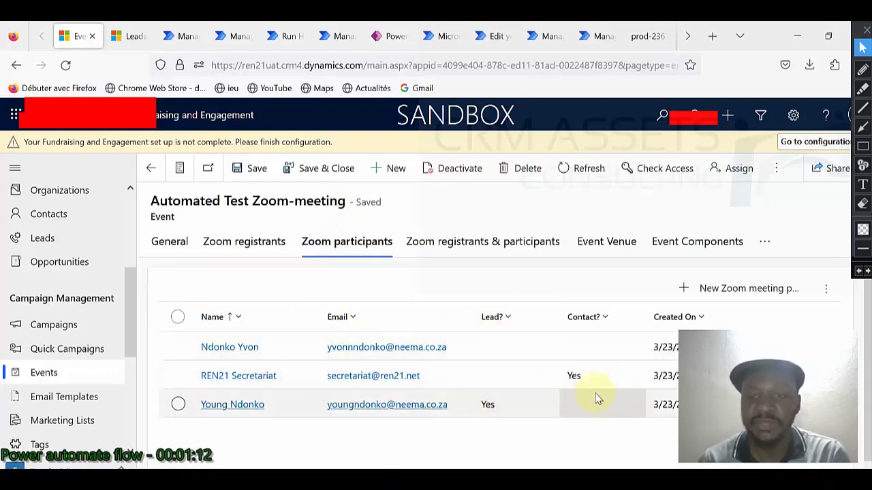
{"action": "left_click", "coordinate": [249, 250]}
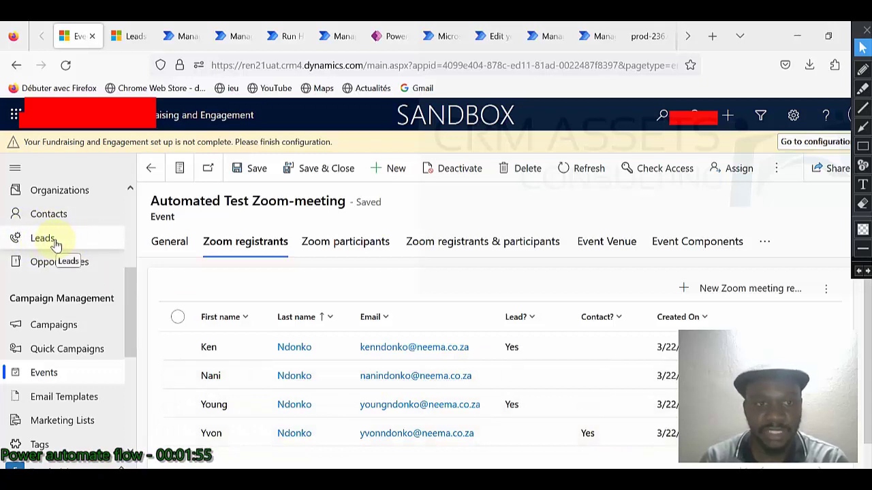
Step: Glance at the Zoom participants, then return to the four Zoom registrants (two leads, one contact)
{"action": "left_click", "coordinate": [332, 248]}
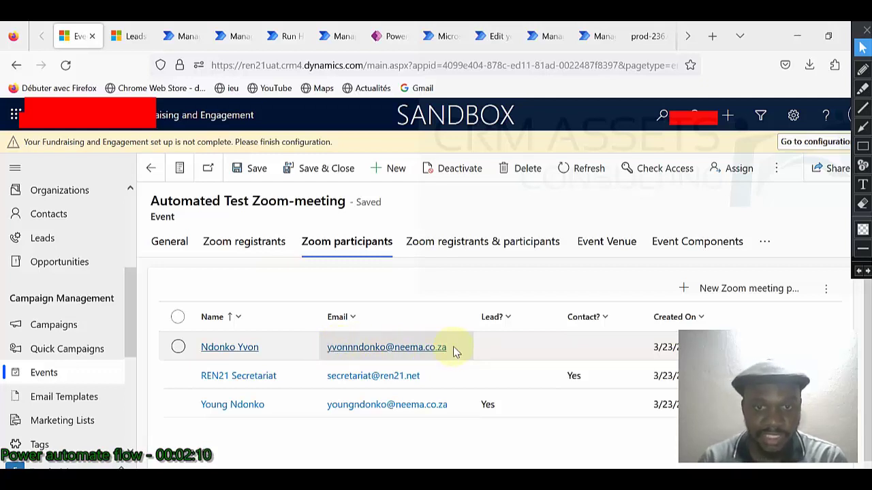
{"action": "left_click", "coordinate": [247, 247]}
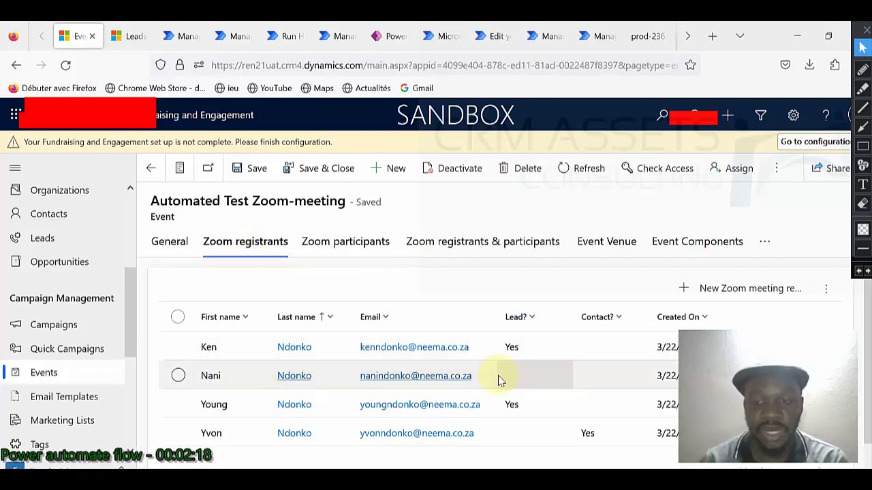
Step: Open the Flow list from the command bar overflow and scroll to Convert registrant into lead
{"action": "left_click", "coordinate": [776, 168]}
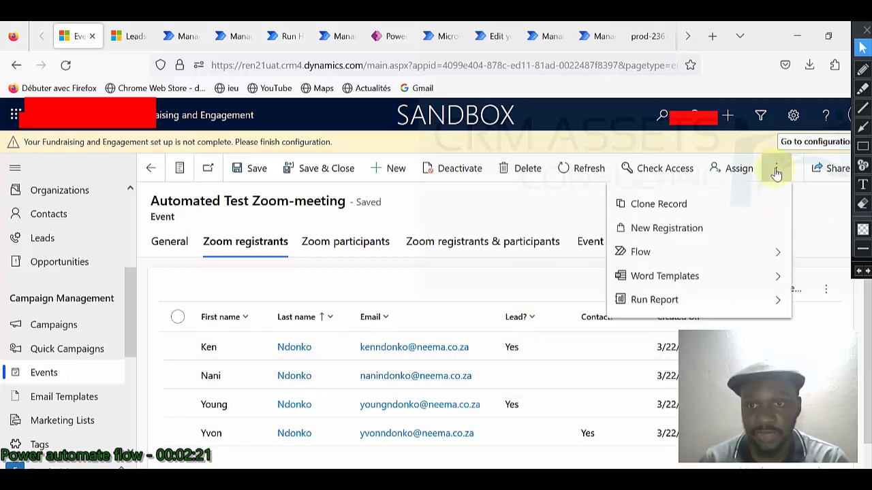
{"action": "left_click", "coordinate": [738, 251]}
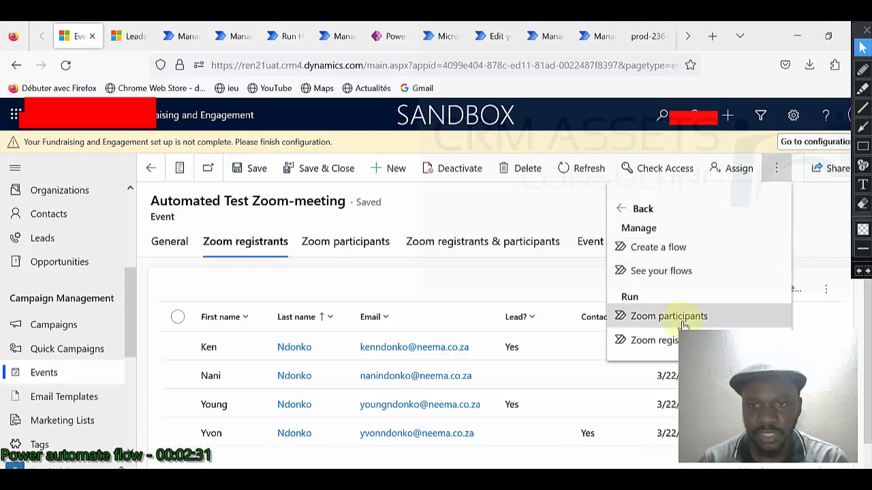
{"action": "left_click", "coordinate": [656, 200]}
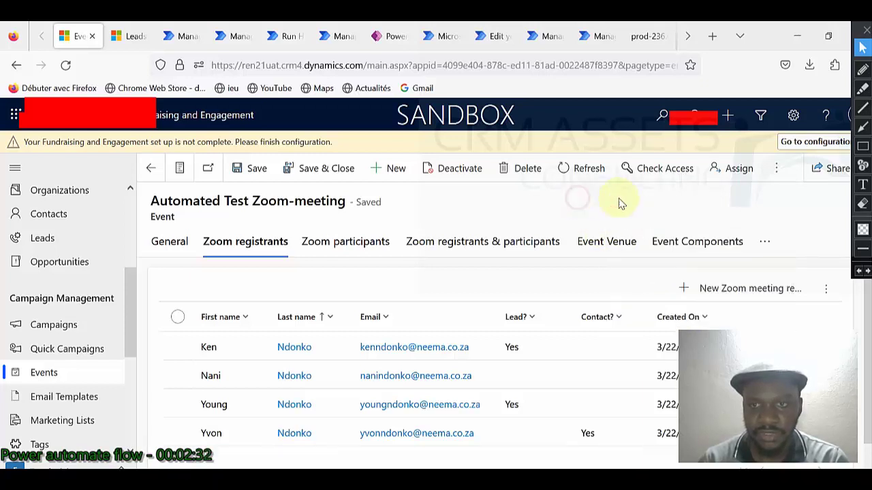
{"action": "left_click", "coordinate": [776, 171]}
{"action": "left_click", "coordinate": [681, 254]}
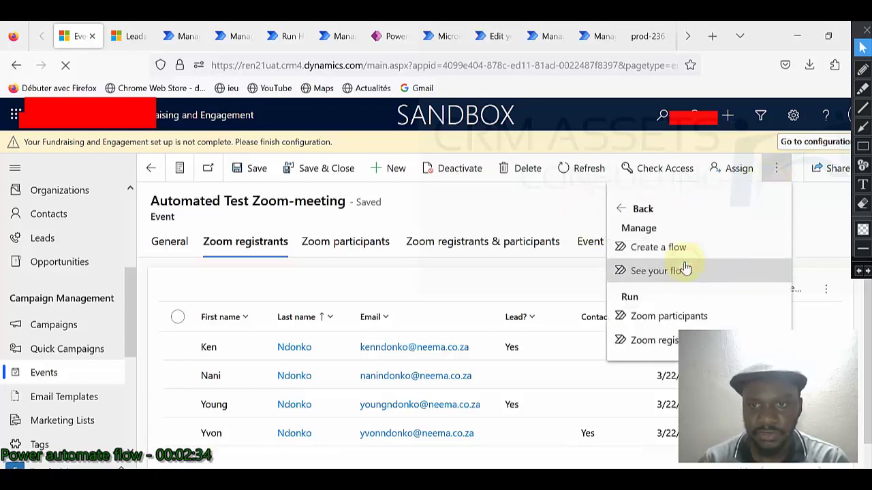
{"action": "scroll", "coordinate": [688, 268], "scroll_direction": "down", "scroll_amount": 1}
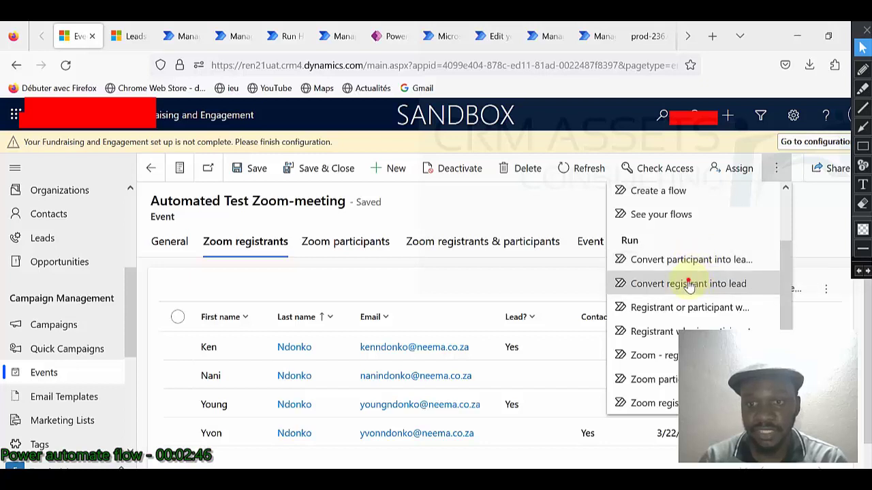
Step: Start Convert registrant into lead on the Automated Test Zoom-meeting event and confirm Run flow
{"action": "left_click", "coordinate": [689, 285]}
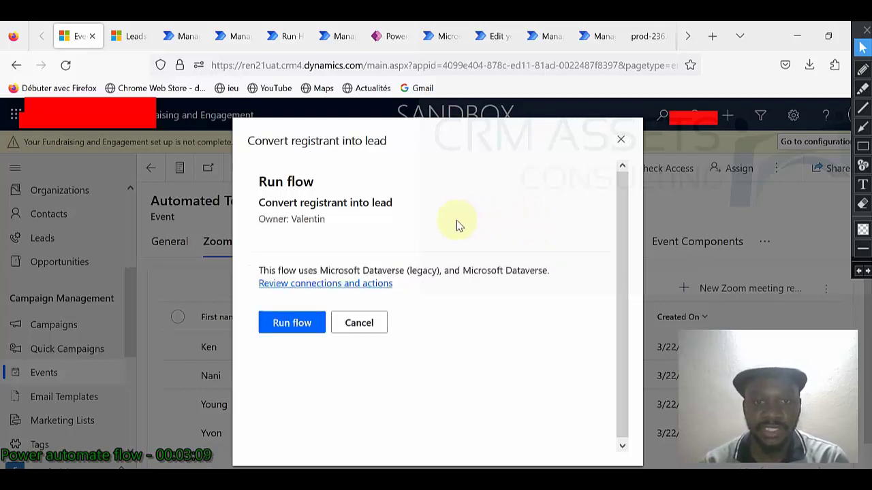
{"action": "left_click", "coordinate": [306, 323]}
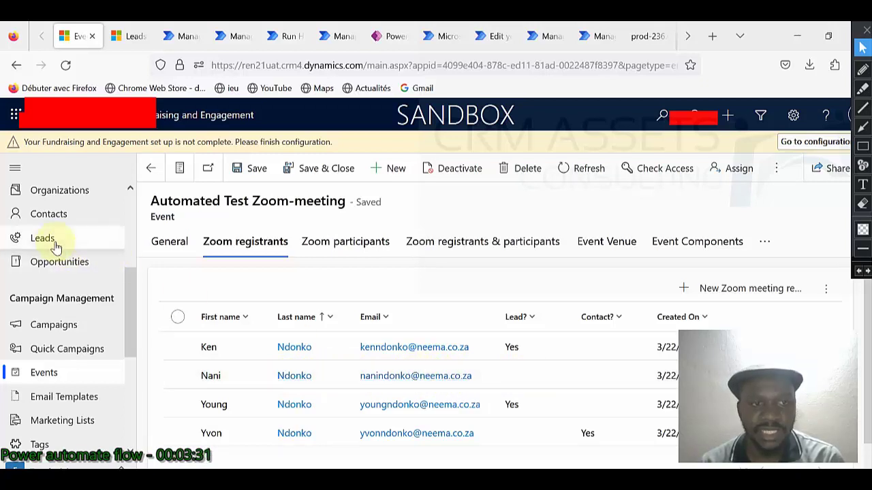
Step: Switch between the event's registrants tab and the open leads list, ending on the leads
{"action": "left_click", "coordinate": [132, 41]}
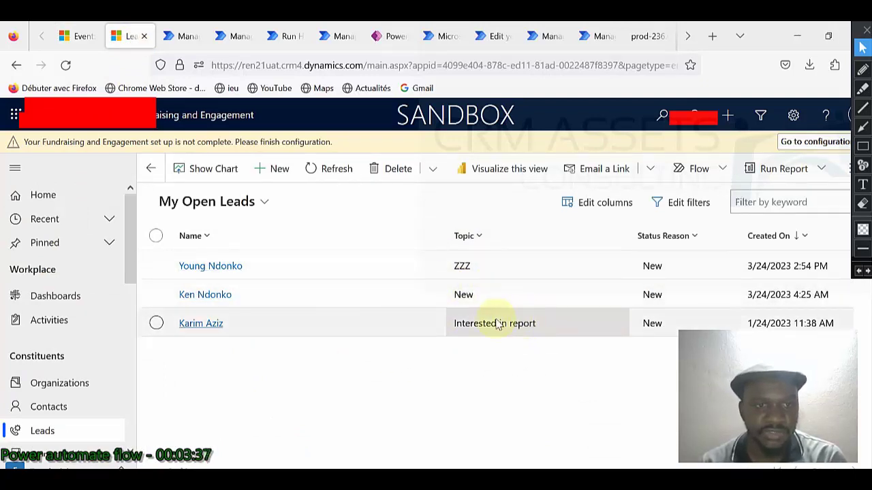
{"action": "left_click", "coordinate": [80, 39]}
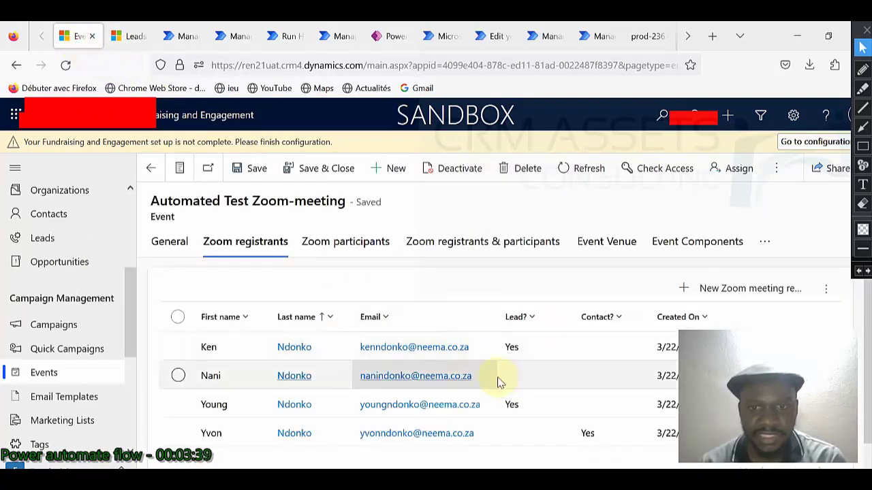
{"action": "left_click", "coordinate": [133, 34]}
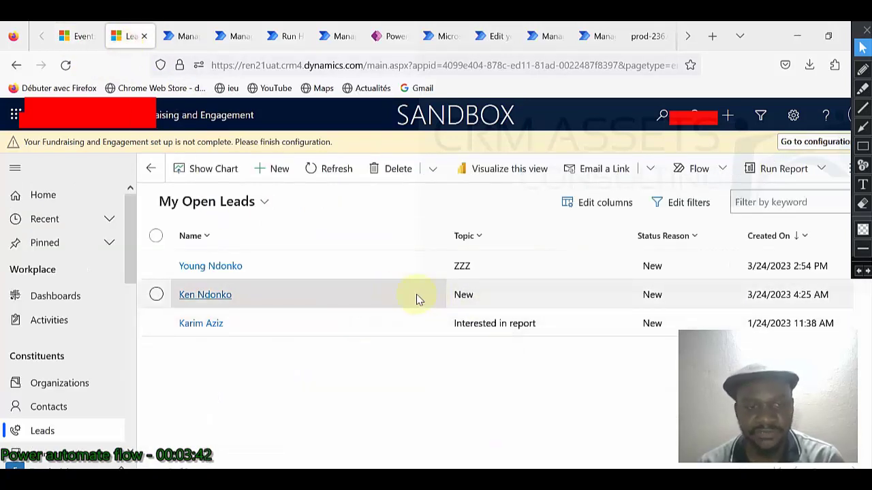
{"action": "left_click", "coordinate": [77, 35]}
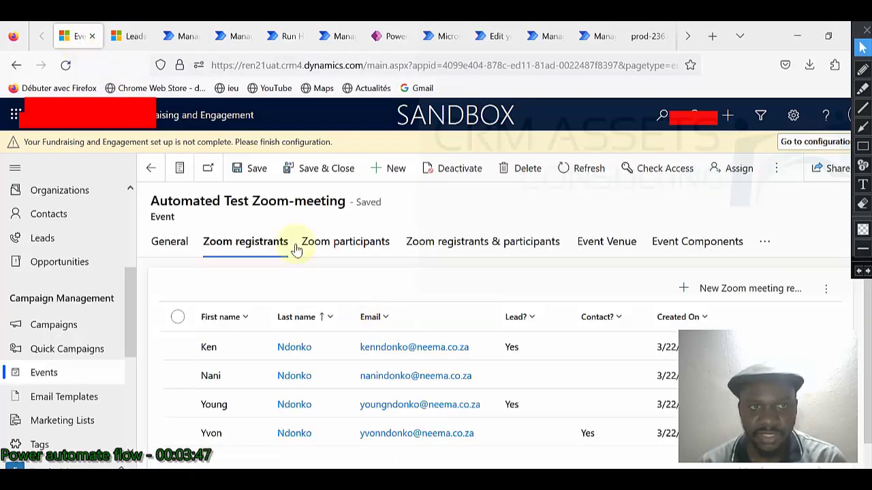
{"action": "left_click", "coordinate": [122, 38]}
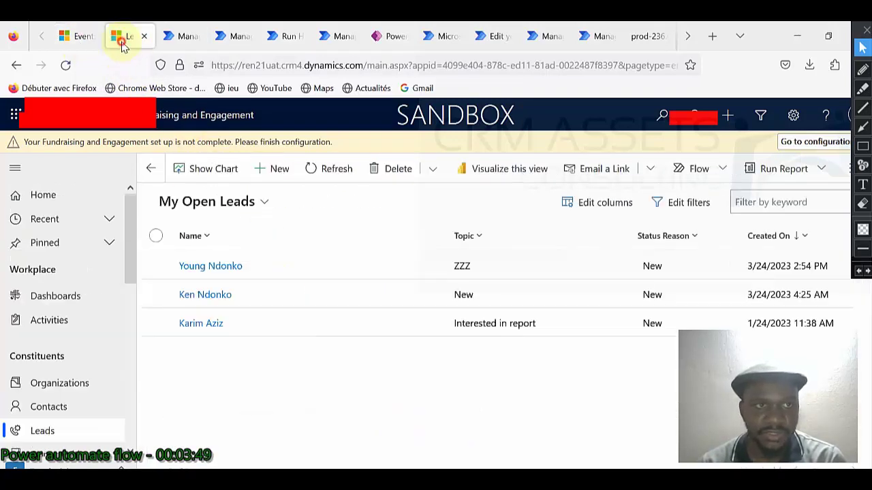
Step: Refresh the leads and change the view from My Open Leads to All Leads
{"action": "left_click", "coordinate": [324, 171]}
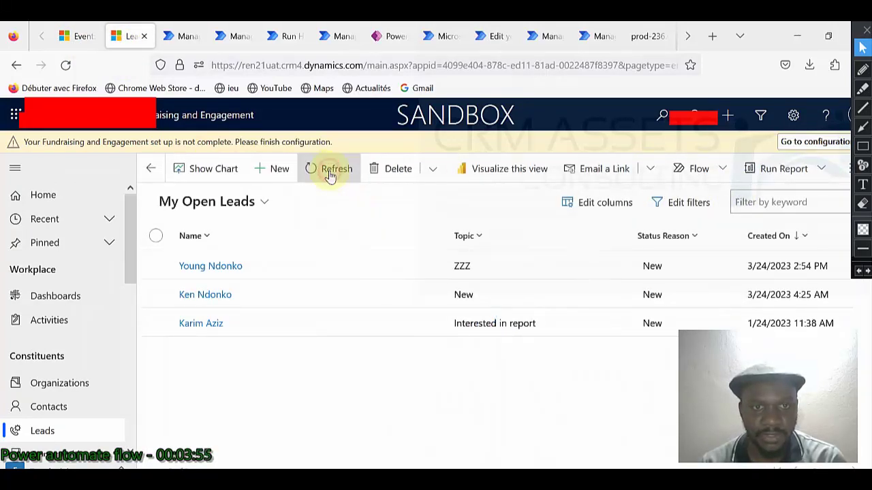
{"action": "left_click", "coordinate": [330, 174]}
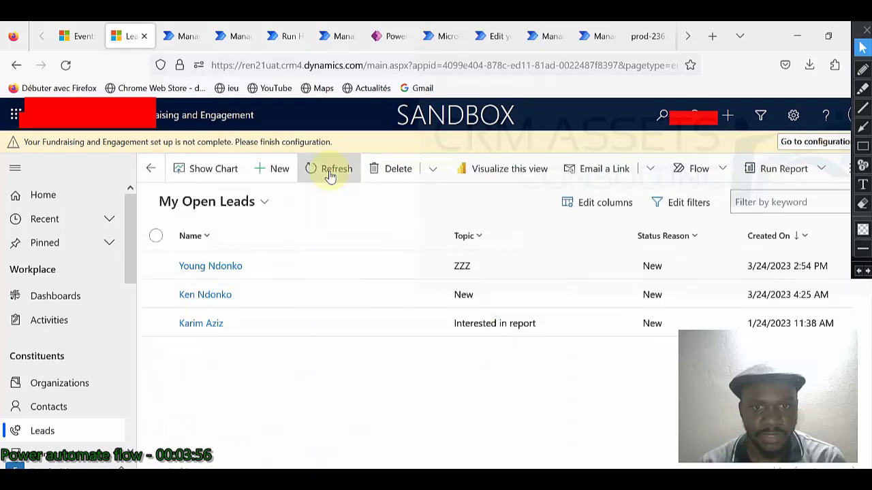
{"action": "left_click", "coordinate": [251, 203]}
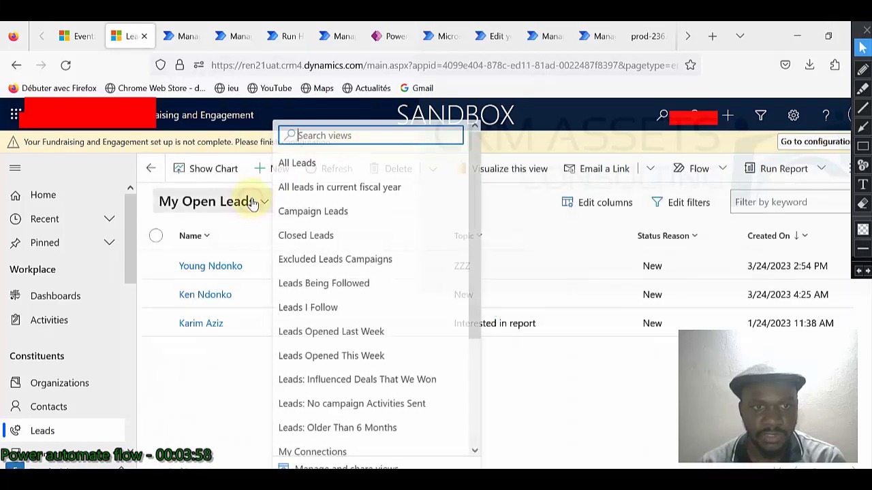
{"action": "left_click", "coordinate": [304, 166]}
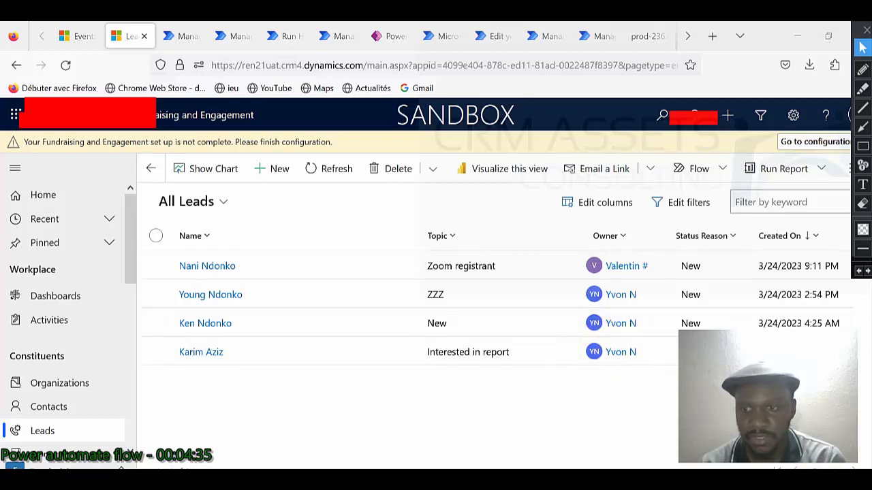
{"action": "key", "text": "super+alt+d"}
{"action": "key", "text": "Escape"}
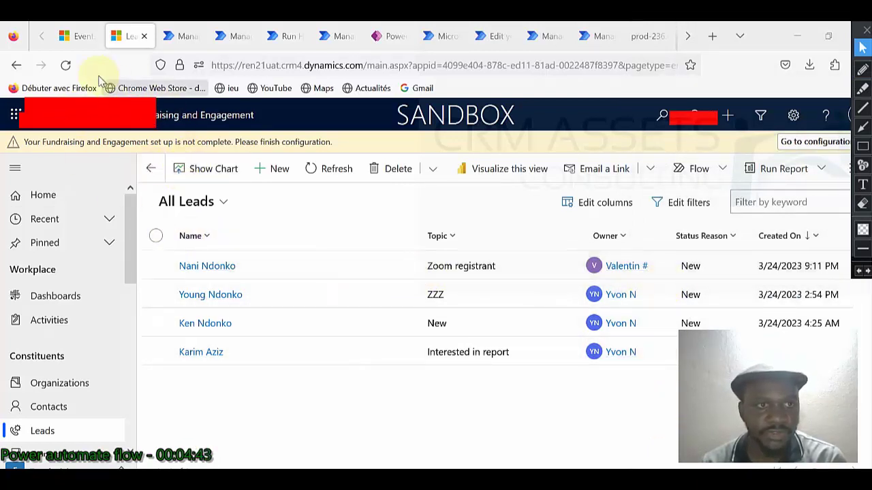
Step: From the event's Zoom participants tab, run the Convert participant into lead - VF flow
{"action": "left_click", "coordinate": [75, 36]}
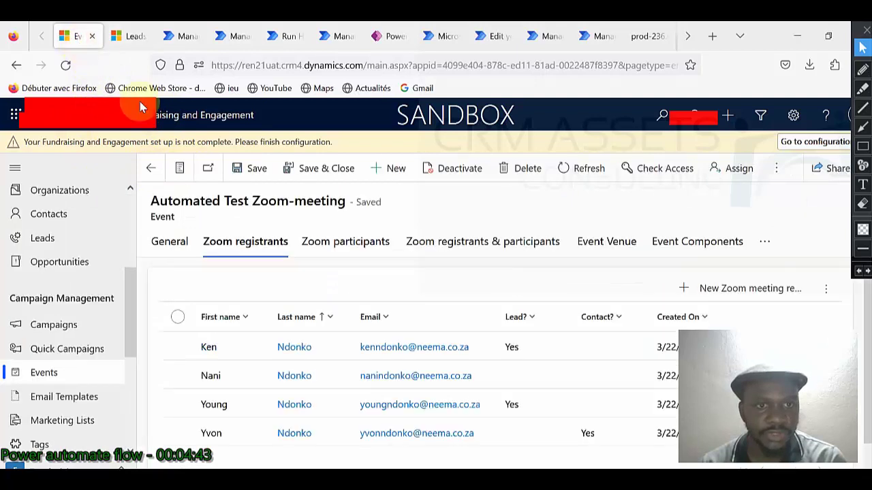
{"action": "left_click", "coordinate": [382, 243]}
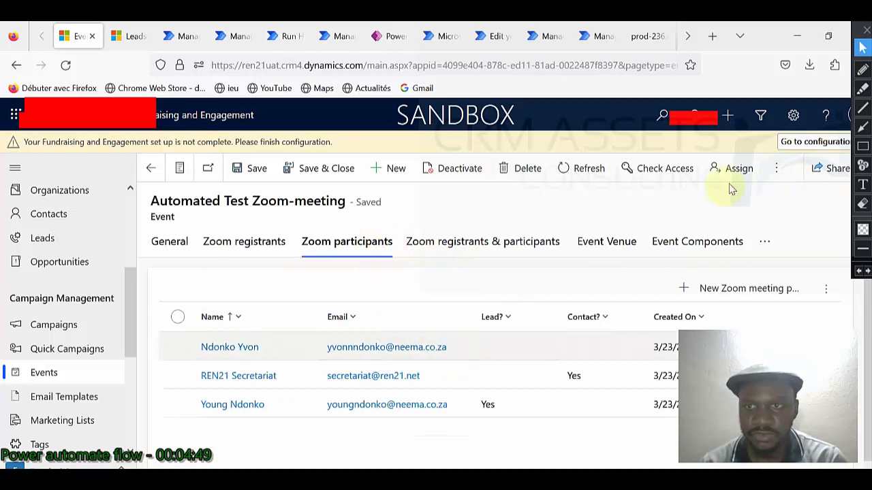
{"action": "left_click", "coordinate": [778, 171]}
{"action": "left_click", "coordinate": [709, 252]}
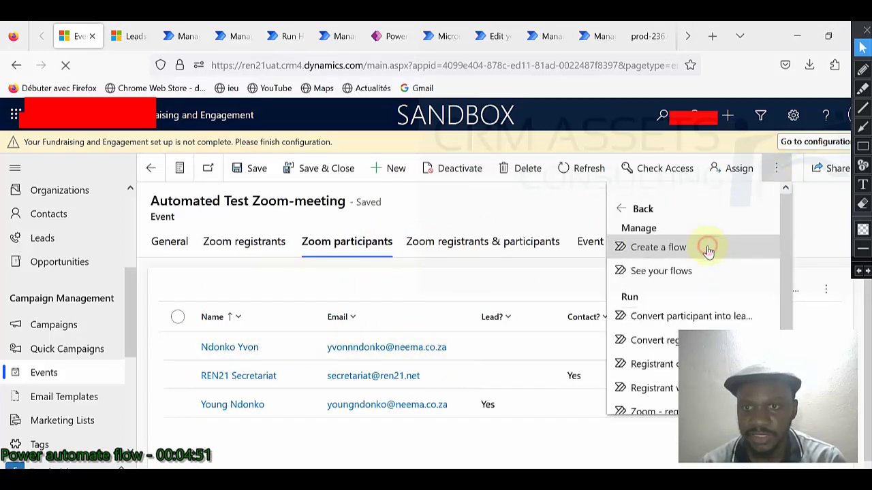
{"action": "scroll", "coordinate": [685, 286], "scroll_direction": "down", "scroll_amount": 1}
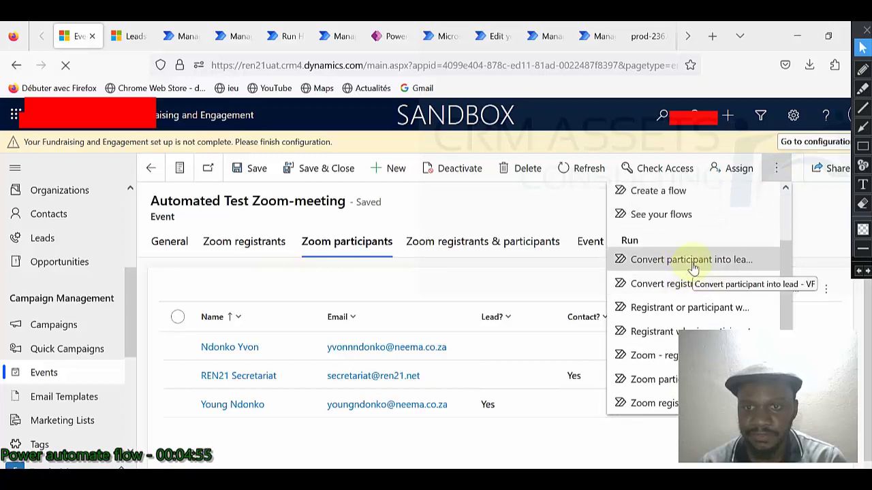
{"action": "left_click", "coordinate": [707, 261]}
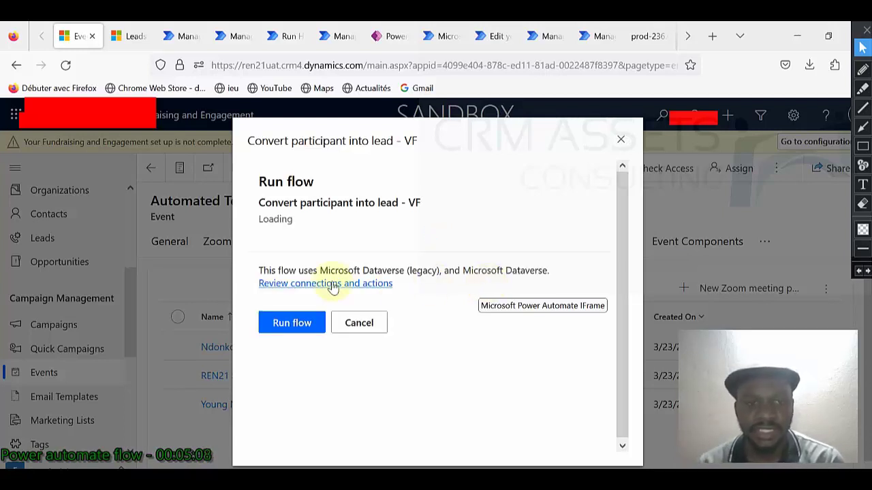
{"action": "left_click", "coordinate": [295, 324]}
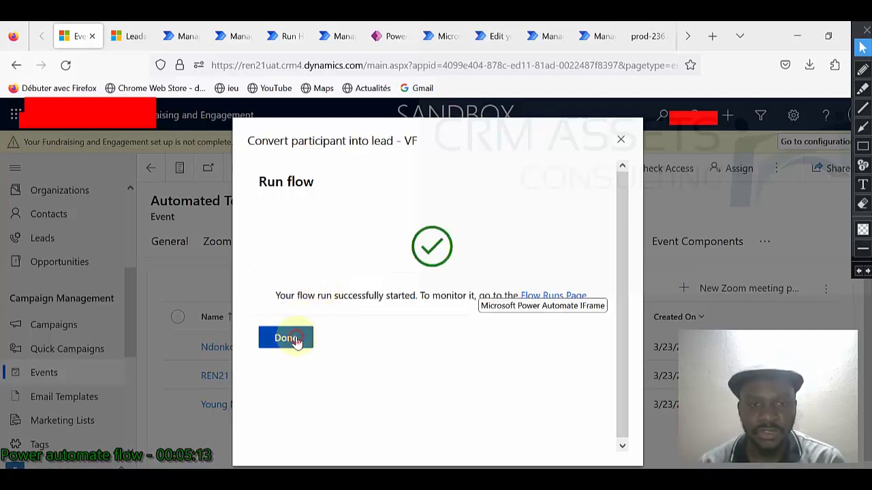
{"action": "left_click", "coordinate": [295, 336]}
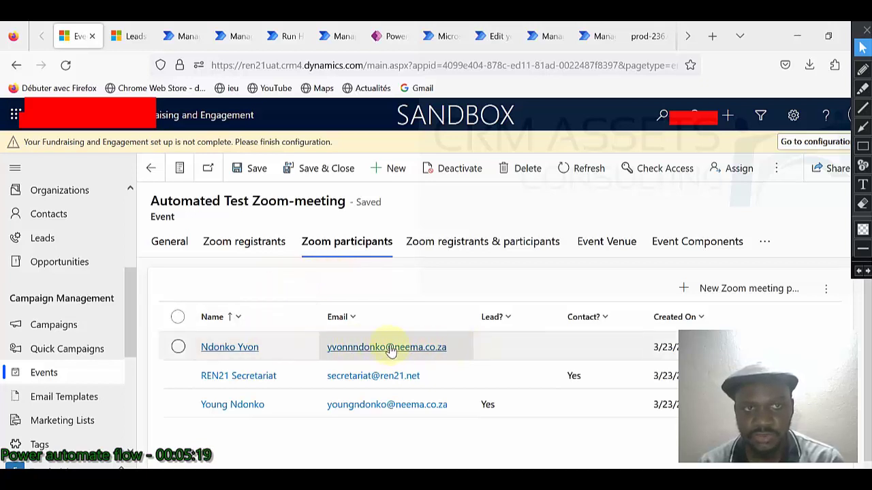
Step: Refresh All Leads and open the new Zoom participant lead created 3/24/2023 9:13 PM
{"action": "left_click", "coordinate": [119, 36]}
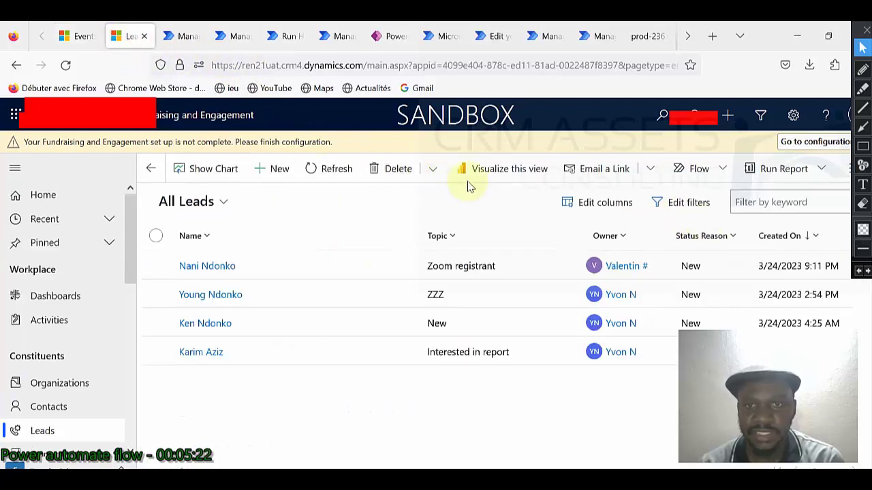
{"action": "left_click", "coordinate": [339, 176]}
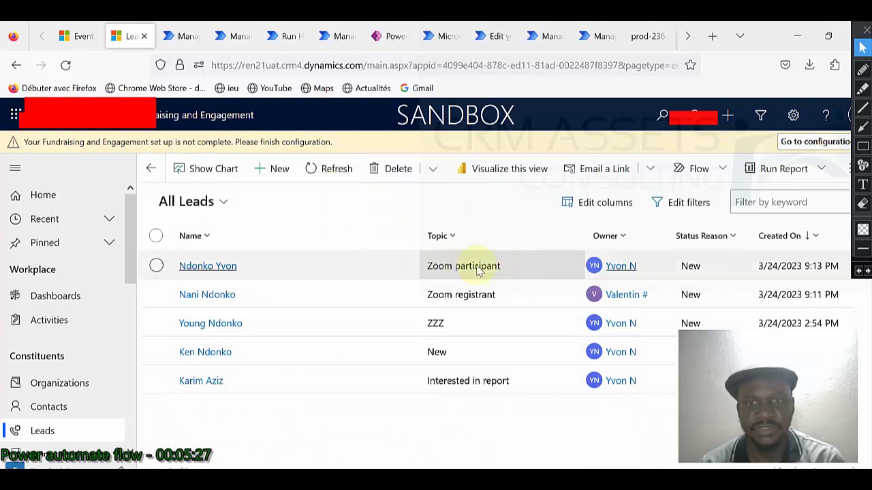
{"action": "left_click", "coordinate": [220, 267]}
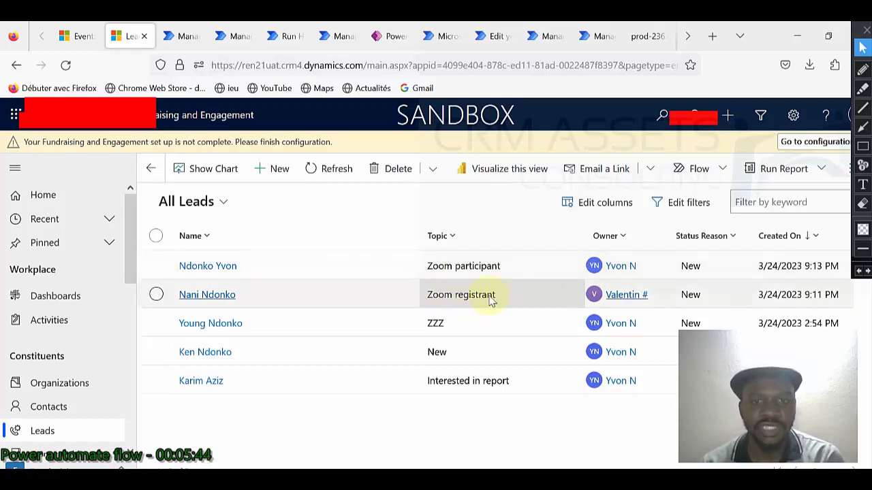
Step: From the Power Automate details page, open Convert registrant into lead in the editor
{"action": "left_click", "coordinate": [181, 40]}
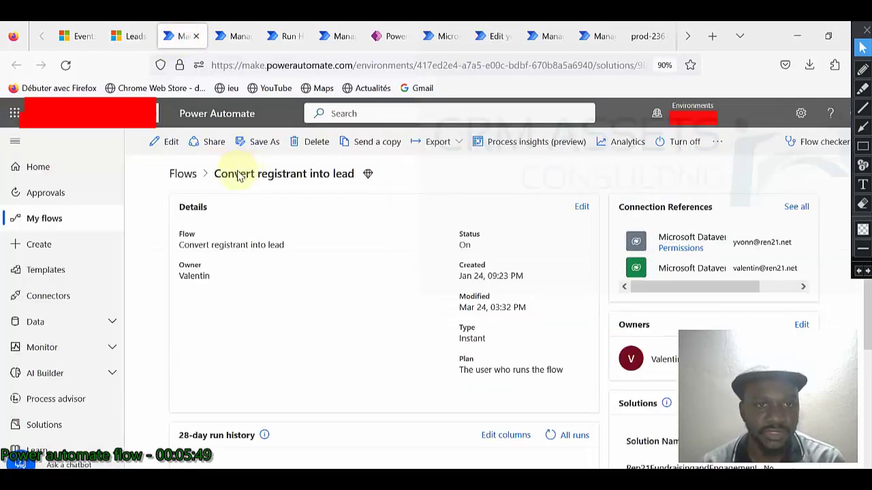
{"action": "left_click", "coordinate": [167, 144]}
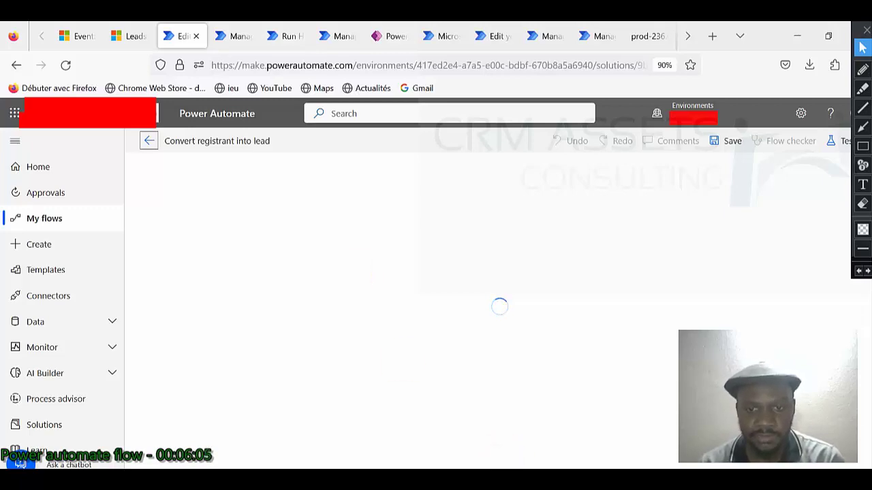
Step: Expand the When a record is selected trigger to show the Default environment and Events table
{"action": "mouse_move", "coordinate": [555, 479]}
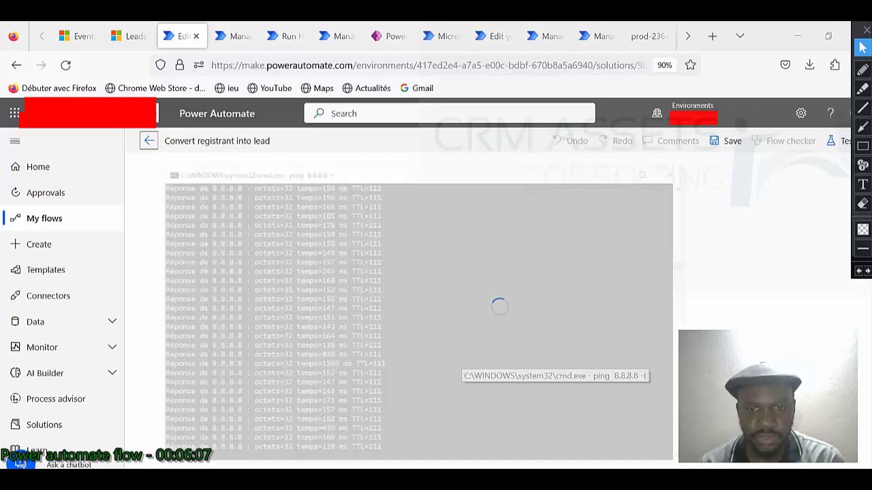
{"action": "left_click", "coordinate": [555, 436]}
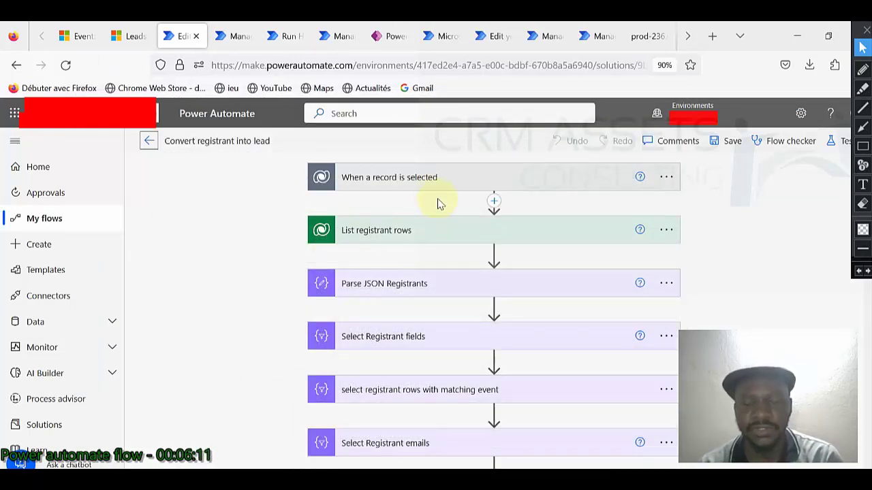
{"action": "left_click", "coordinate": [425, 177]}
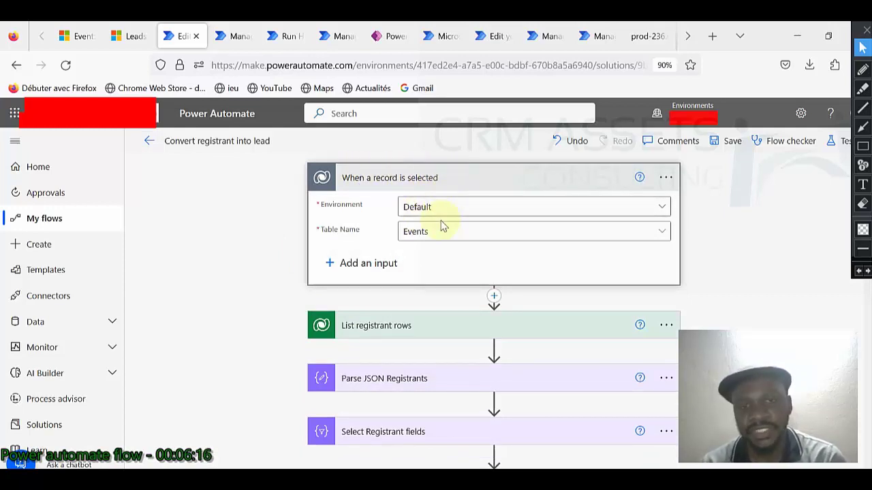
{"action": "scroll", "coordinate": [432, 239], "scroll_direction": "down", "scroll_amount": 1}
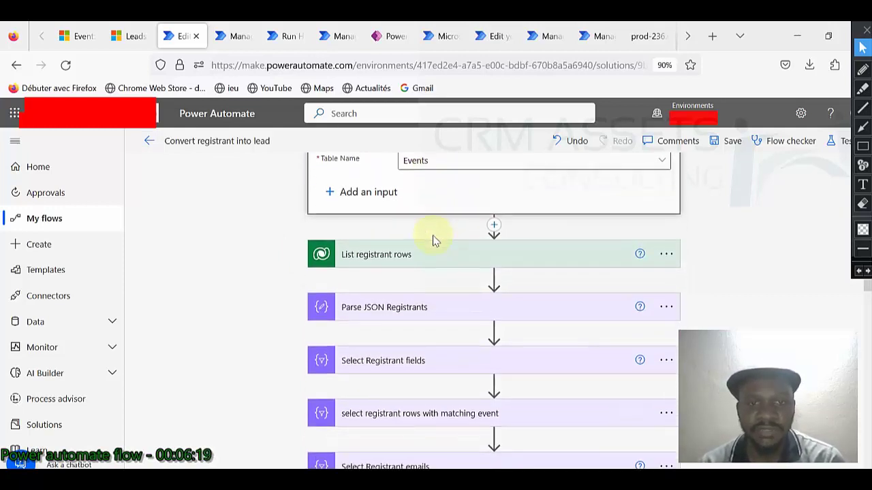
Step: Show List registrant rows' advanced options: filter ren_contact ne 'Yes' and ren_leadorcontact eq null
{"action": "left_click", "coordinate": [414, 254]}
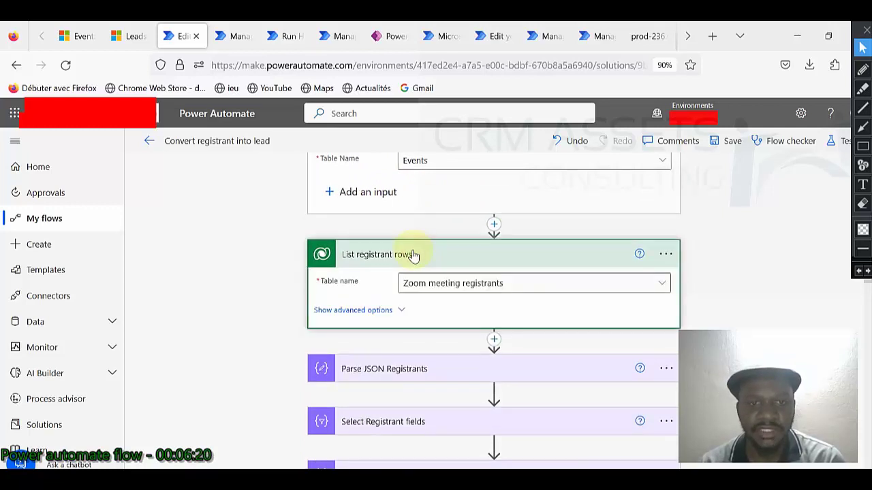
{"action": "left_click", "coordinate": [376, 312]}
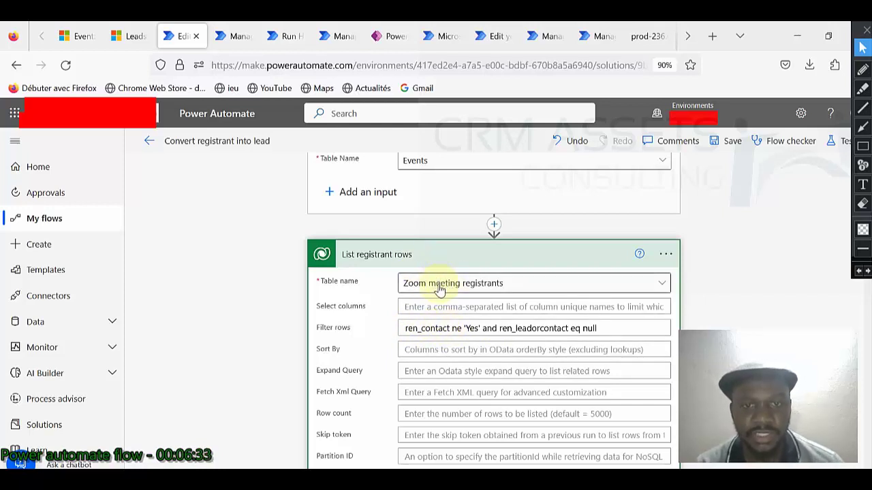
{"action": "left_click", "coordinate": [76, 42]}
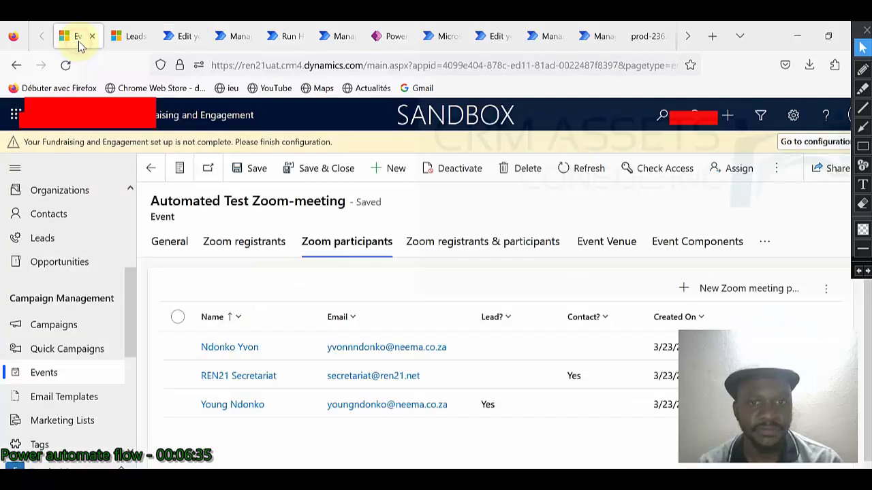
{"action": "left_click", "coordinate": [261, 245]}
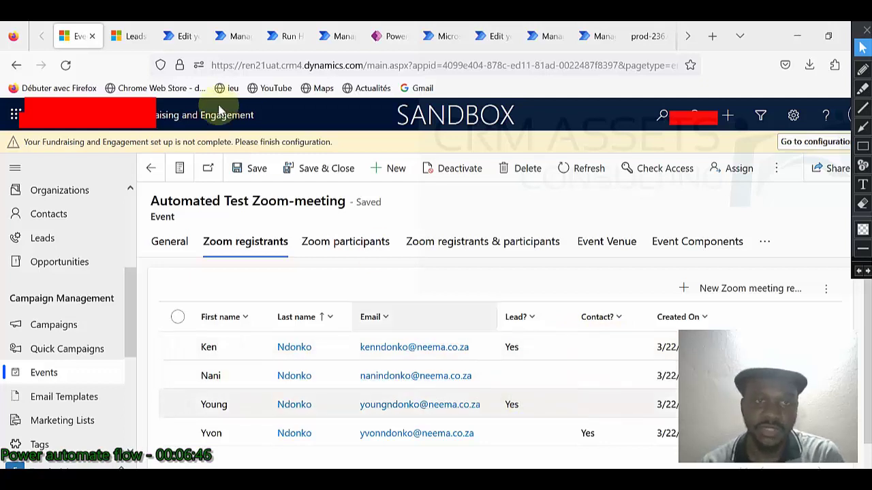
{"action": "left_click", "coordinate": [177, 38]}
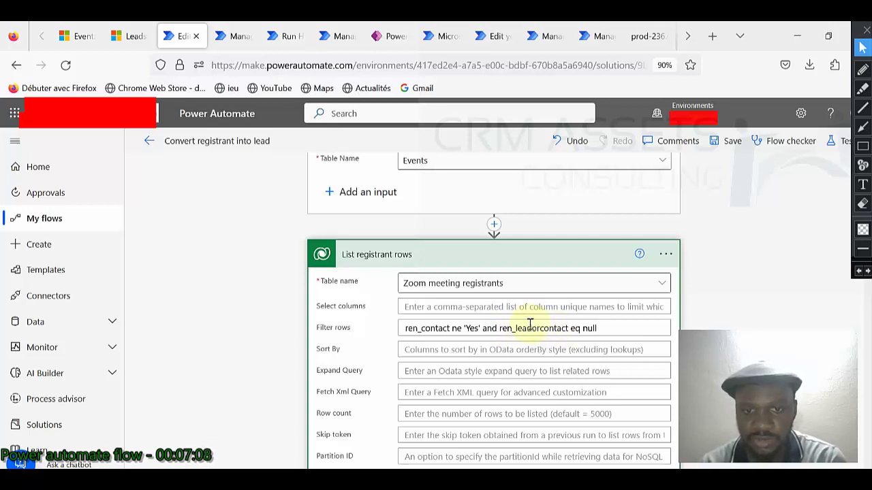
Step: Collapse List registrant rows and expand Parse JSON Registrants down to the firstname, email, lastname, event mapping
{"action": "left_click", "coordinate": [479, 255]}
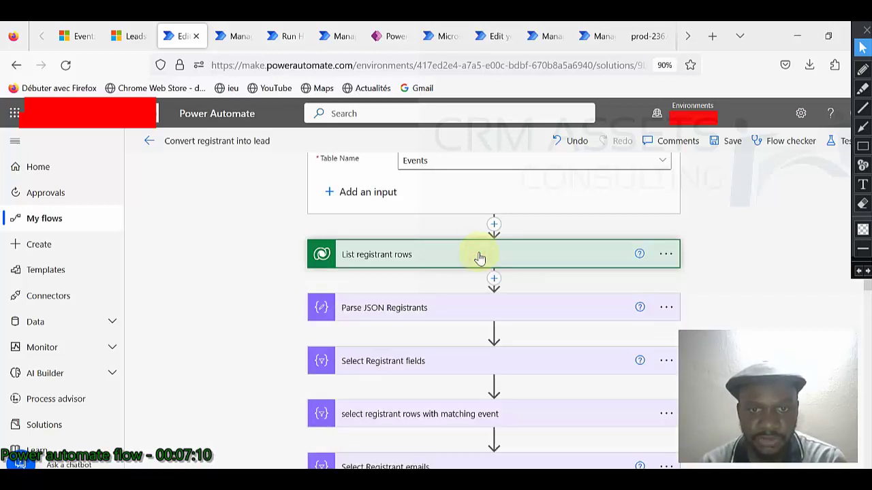
{"action": "left_click", "coordinate": [449, 306]}
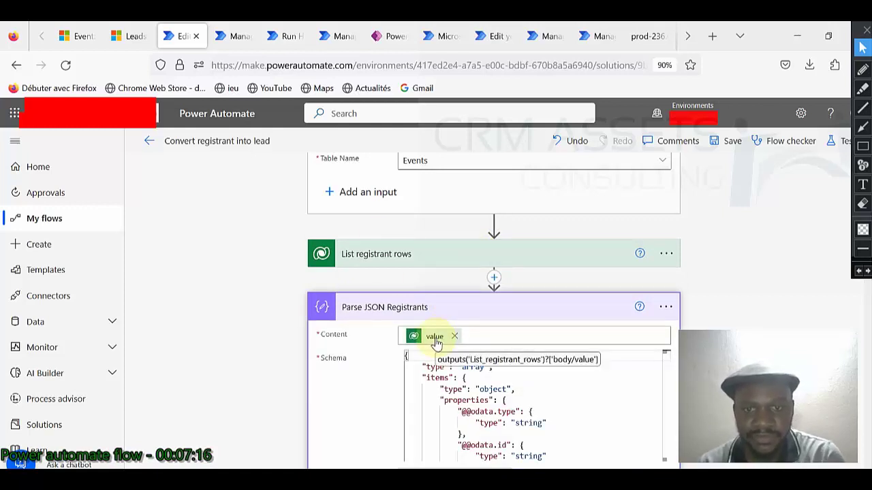
{"action": "scroll", "coordinate": [436, 341], "scroll_direction": "down", "scroll_amount": 5}
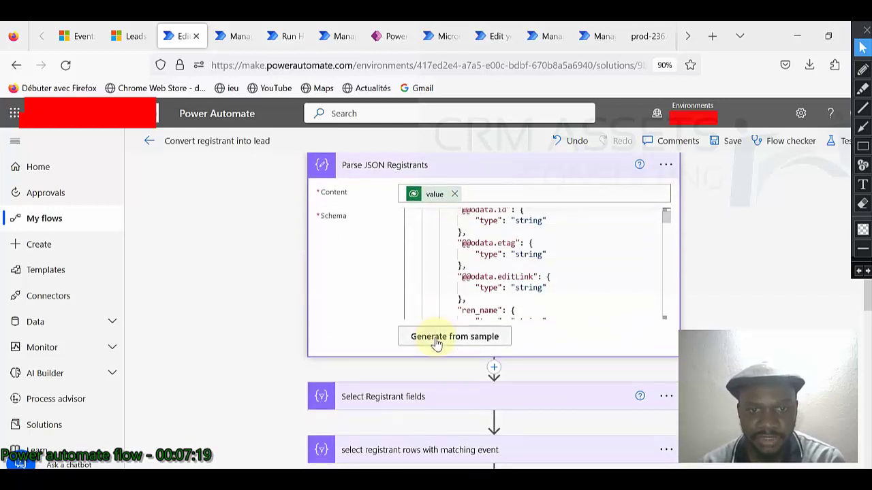
{"action": "scroll", "coordinate": [442, 312], "scroll_direction": "down", "scroll_amount": 4}
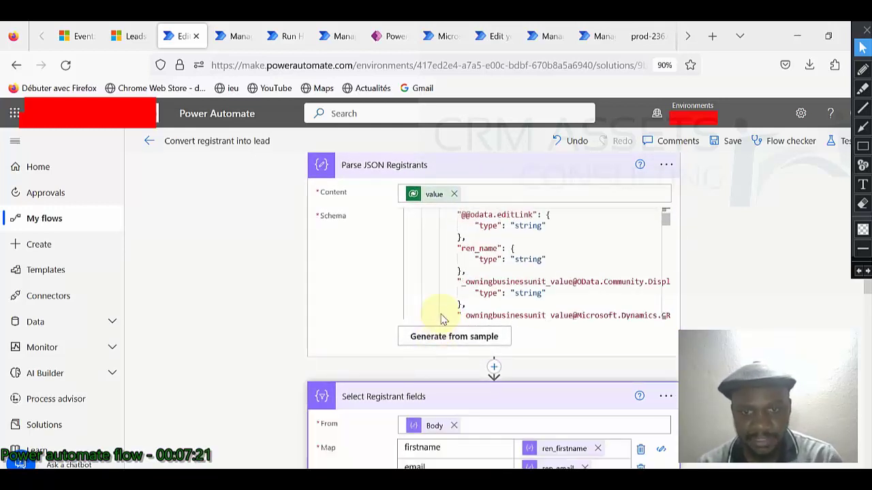
{"action": "scroll", "coordinate": [344, 334], "scroll_direction": "down", "scroll_amount": 3}
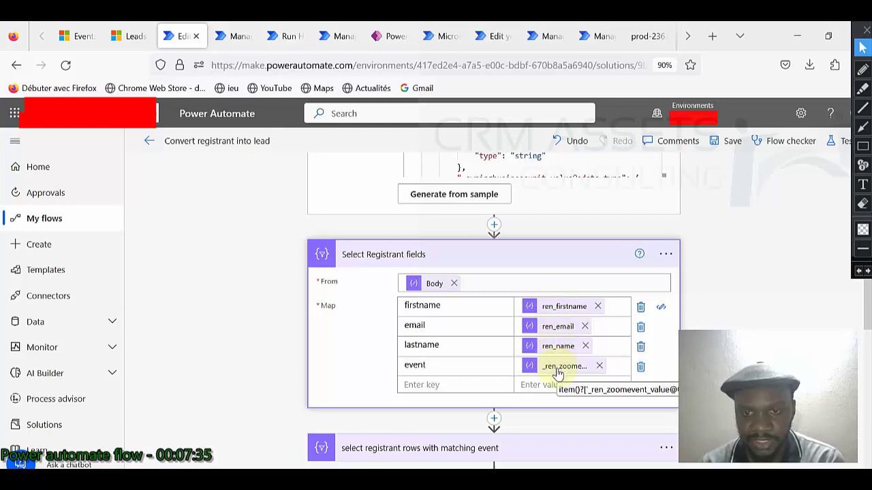
Step: Expand the step that selects registrant rows with a matching event and inspect its filter
{"action": "scroll", "coordinate": [516, 333], "scroll_direction": "down", "scroll_amount": 4}
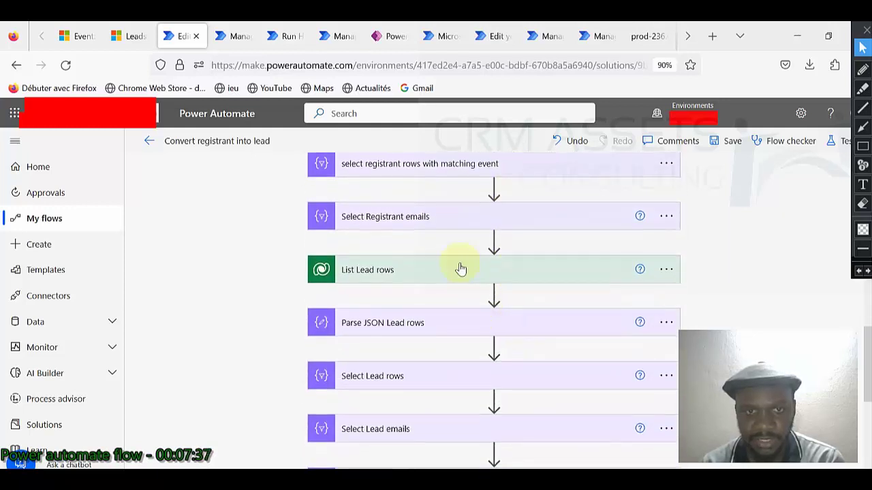
{"action": "scroll", "coordinate": [461, 269], "scroll_direction": "up", "scroll_amount": 2}
{"action": "left_click", "coordinate": [447, 306]}
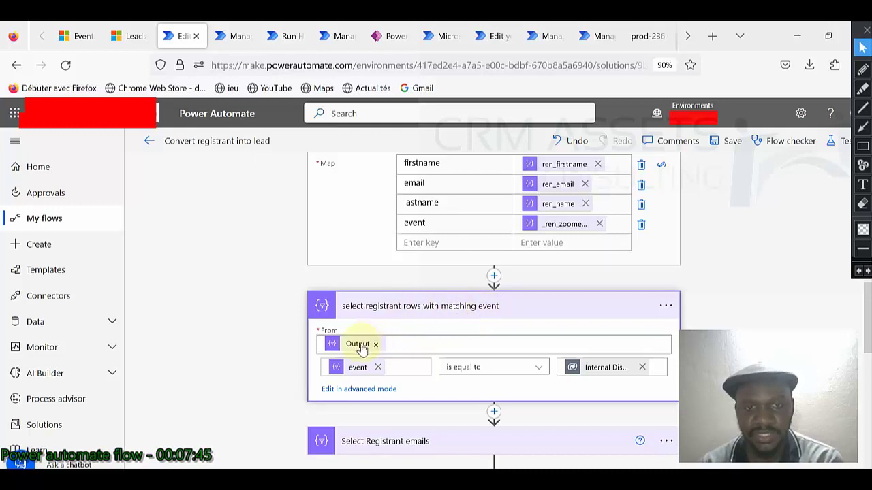
{"action": "mouse_move", "coordinate": [361, 348]}
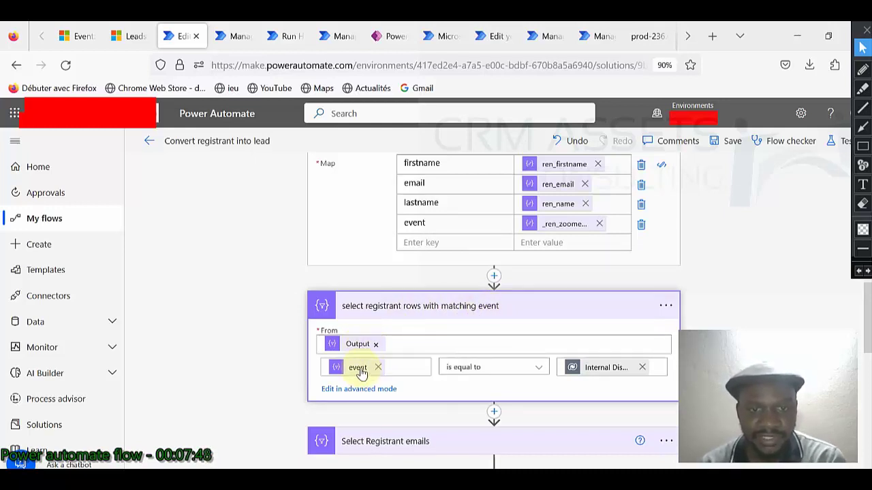
{"action": "mouse_move", "coordinate": [361, 373]}
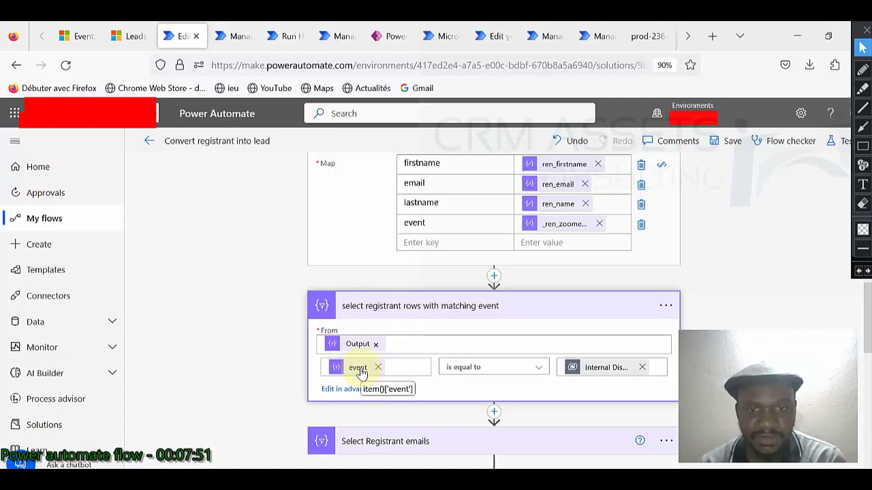
{"action": "mouse_move", "coordinate": [598, 371]}
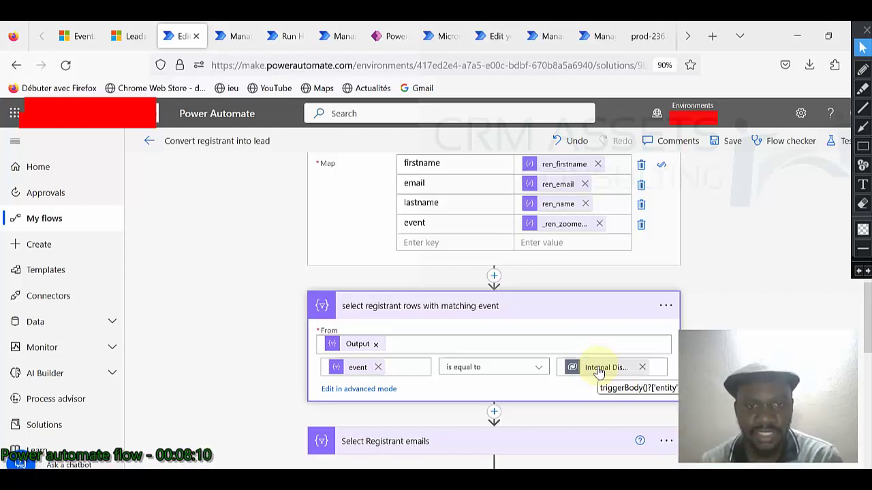
Step: Expand Select Registrant emails to show Body mapped to email
{"action": "scroll", "coordinate": [598, 371], "scroll_direction": "down", "scroll_amount": 2}
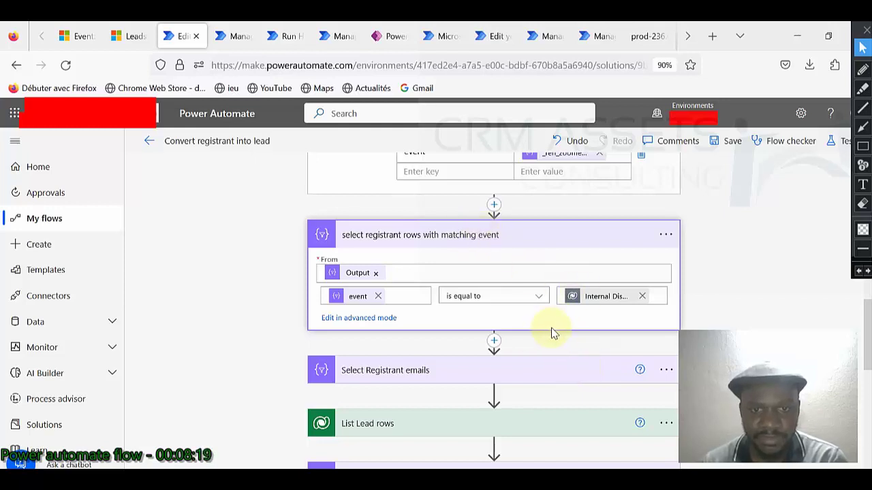
{"action": "scroll", "coordinate": [532, 320], "scroll_direction": "down", "scroll_amount": 2}
{"action": "left_click", "coordinate": [477, 300]}
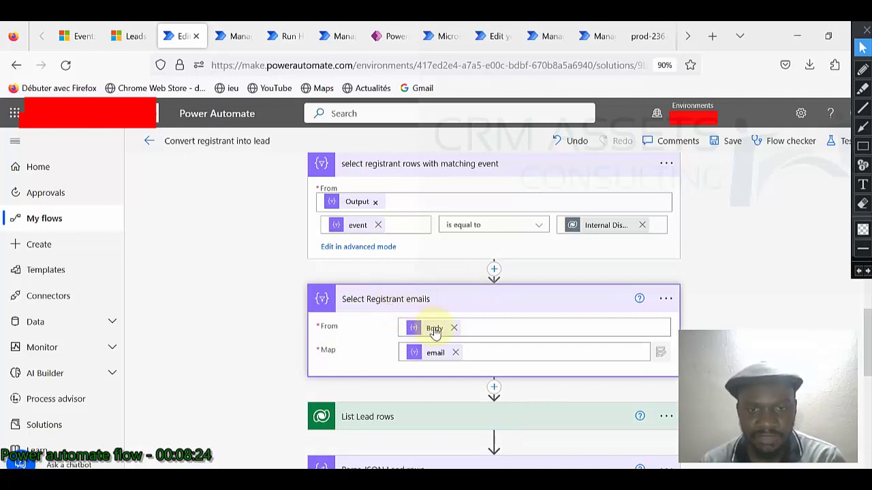
{"action": "mouse_move", "coordinate": [435, 331]}
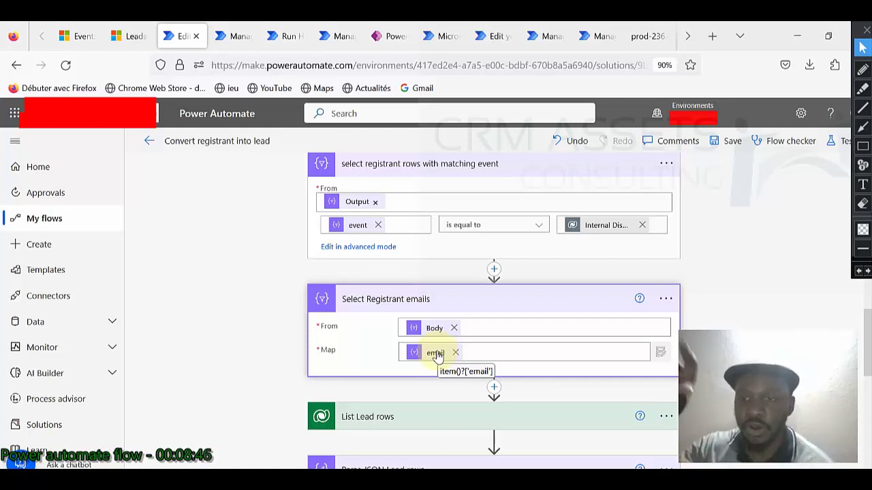
Step: Review List Lead rows with its advanced query options shown, then collapse it
{"action": "scroll", "coordinate": [436, 356], "scroll_direction": "down", "scroll_amount": 2}
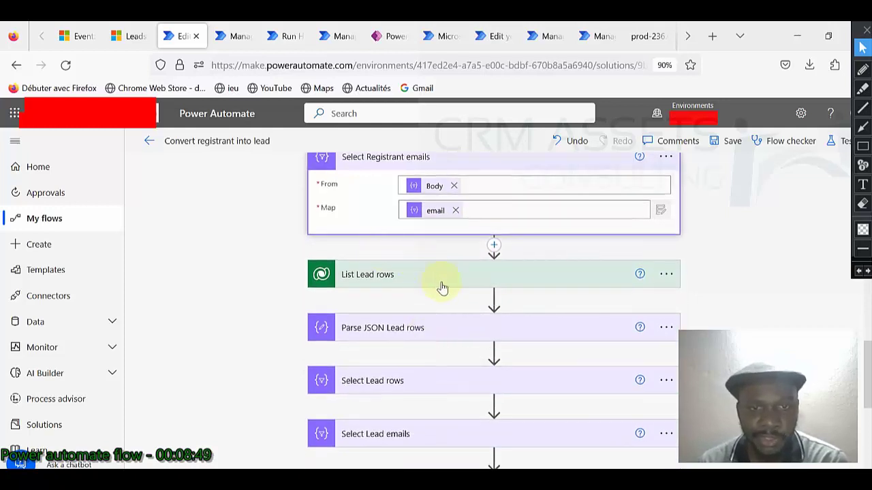
{"action": "left_click", "coordinate": [440, 284]}
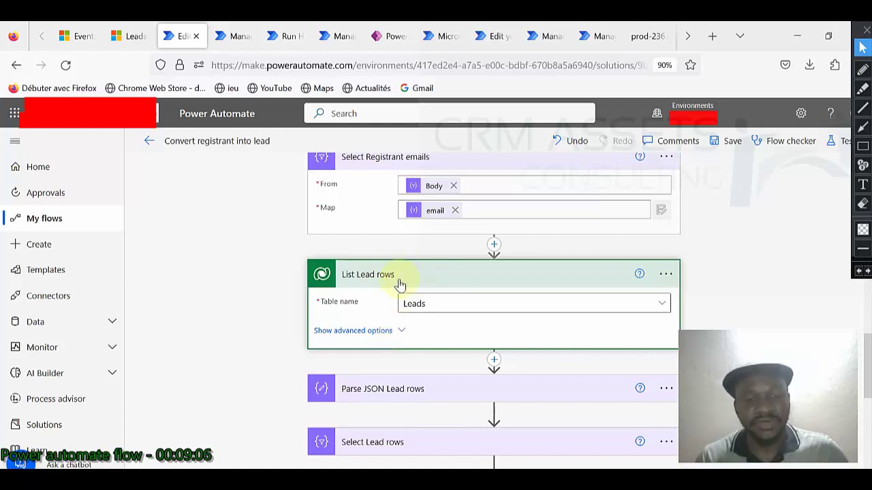
{"action": "scroll", "coordinate": [399, 285], "scroll_direction": "down", "scroll_amount": 2}
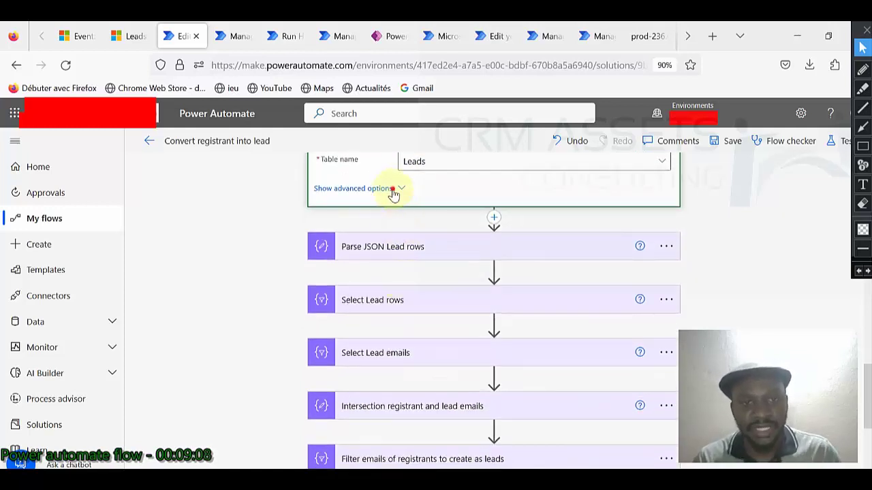
{"action": "left_click", "coordinate": [393, 191]}
{"action": "scroll", "coordinate": [396, 228], "scroll_direction": "up", "scroll_amount": 1}
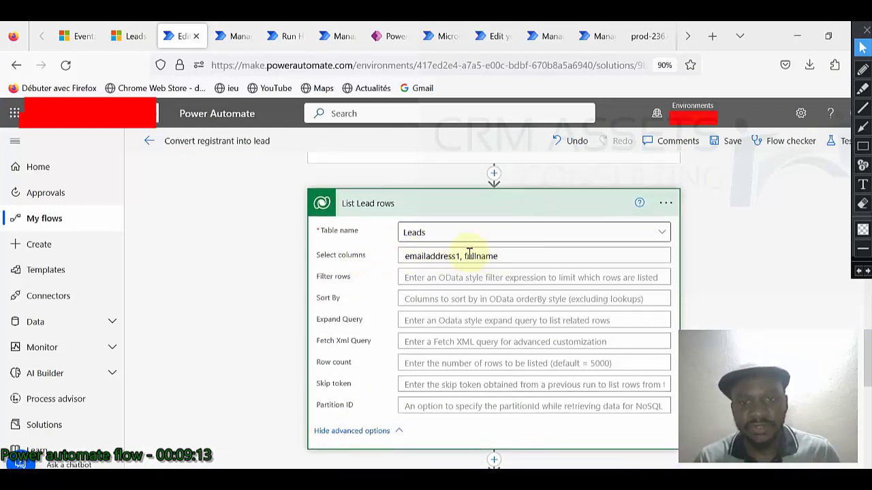
{"action": "left_click", "coordinate": [447, 201]}
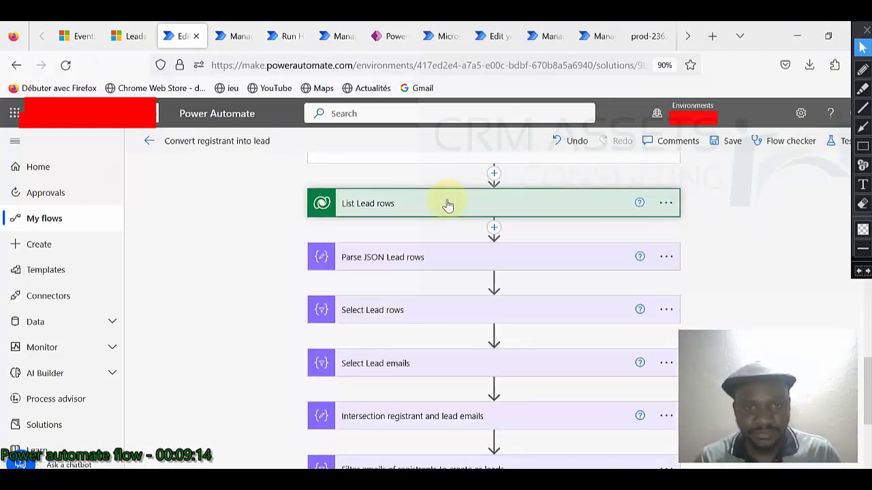
Step: Expand Parse JSON Lead rows and Select Lead rows mapping Body to fullname and email
{"action": "left_click", "coordinate": [428, 263]}
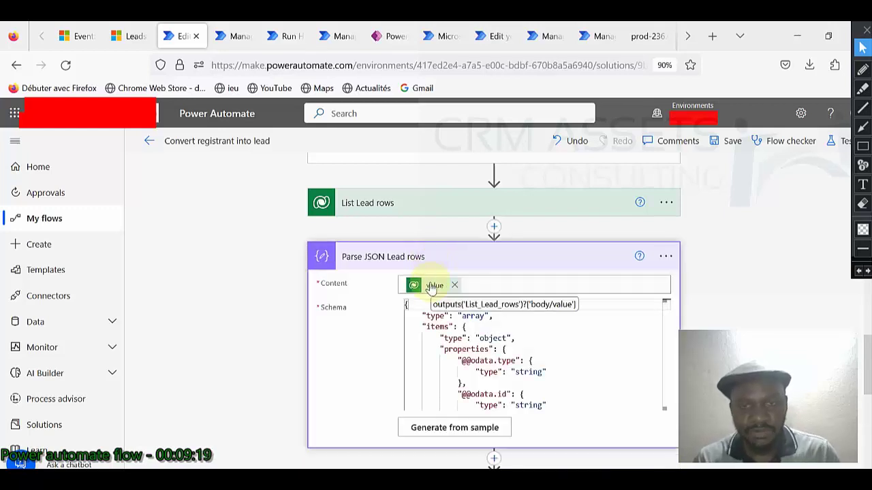
{"action": "scroll", "coordinate": [430, 287], "scroll_direction": "down", "scroll_amount": 2}
{"action": "left_click", "coordinate": [432, 344]}
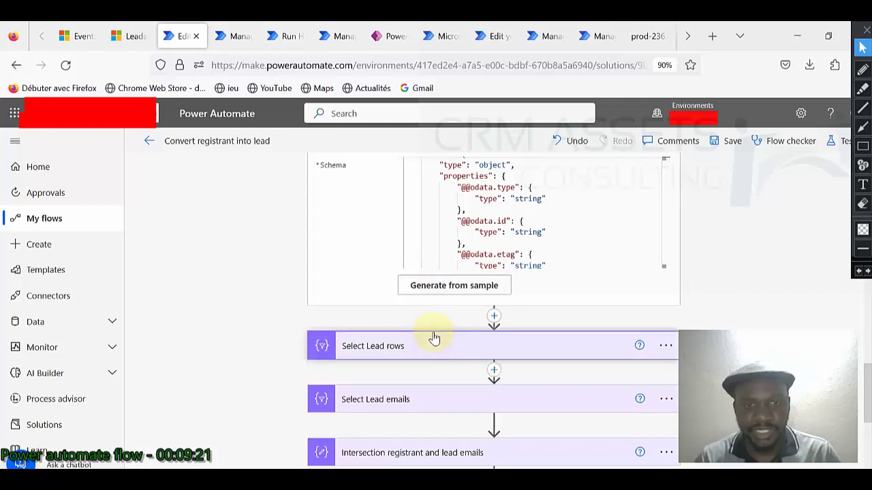
{"action": "scroll", "coordinate": [434, 326], "scroll_direction": "down", "scroll_amount": 1}
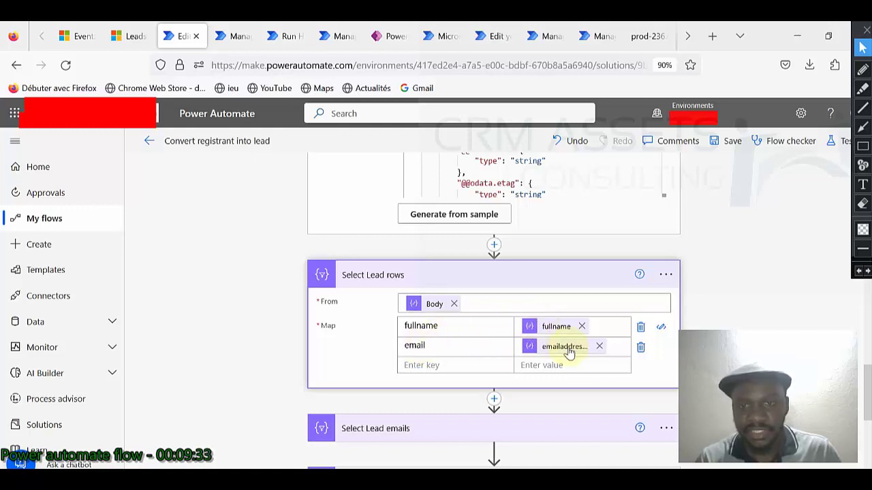
Step: Expand Select Lead emails, the registrant-lead email intersection, and the filter for emails not yet leads
{"action": "scroll", "coordinate": [569, 351], "scroll_direction": "down", "scroll_amount": 2}
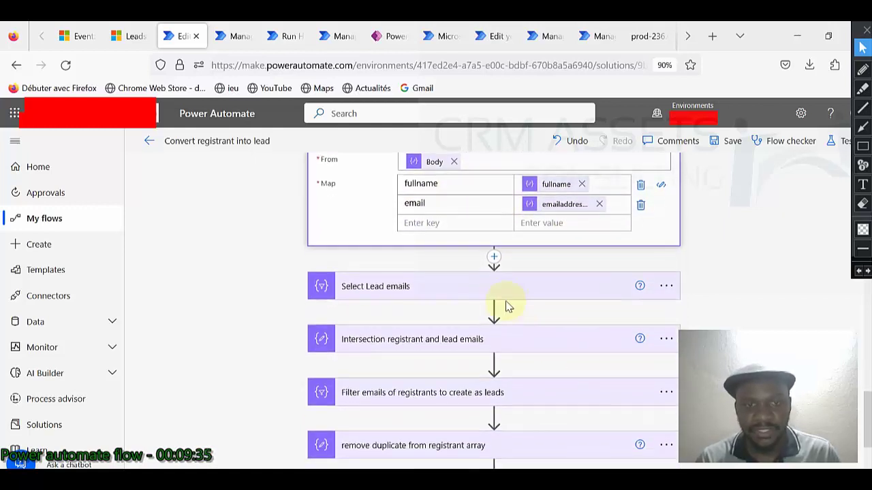
{"action": "left_click", "coordinate": [486, 288]}
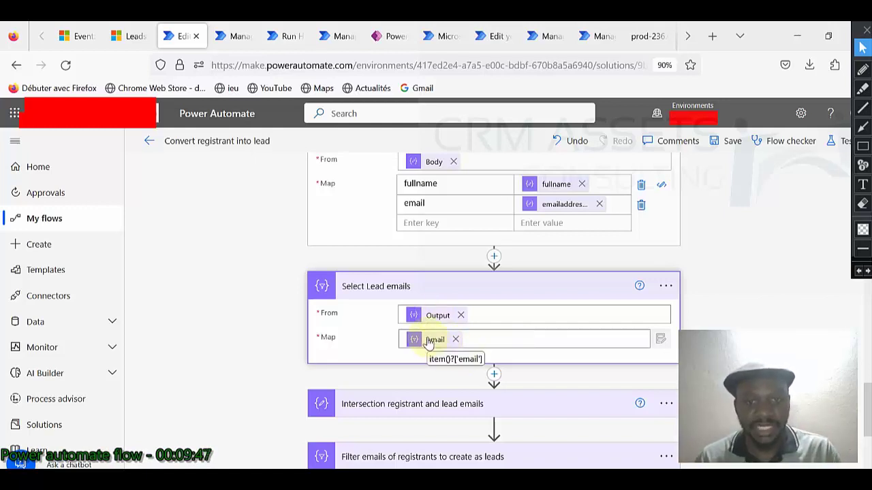
{"action": "scroll", "coordinate": [428, 344], "scroll_direction": "down", "scroll_amount": 2}
{"action": "left_click", "coordinate": [444, 334]}
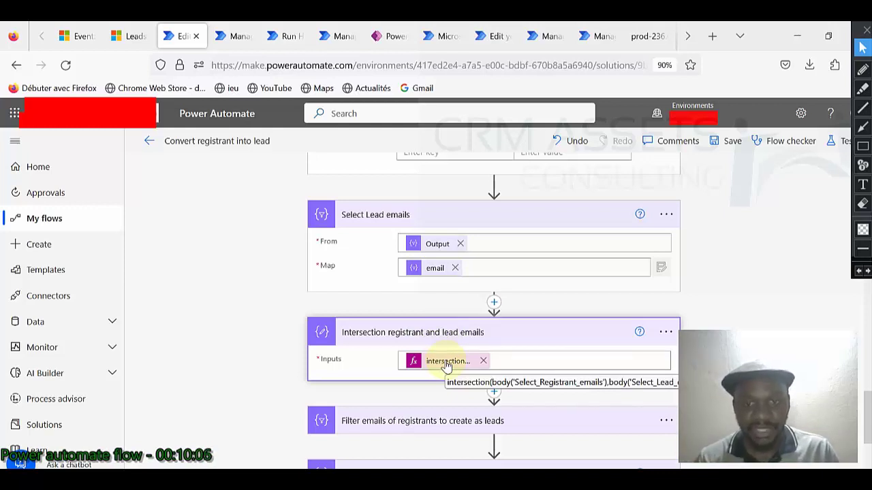
{"action": "scroll", "coordinate": [441, 363], "scroll_direction": "down", "scroll_amount": 2}
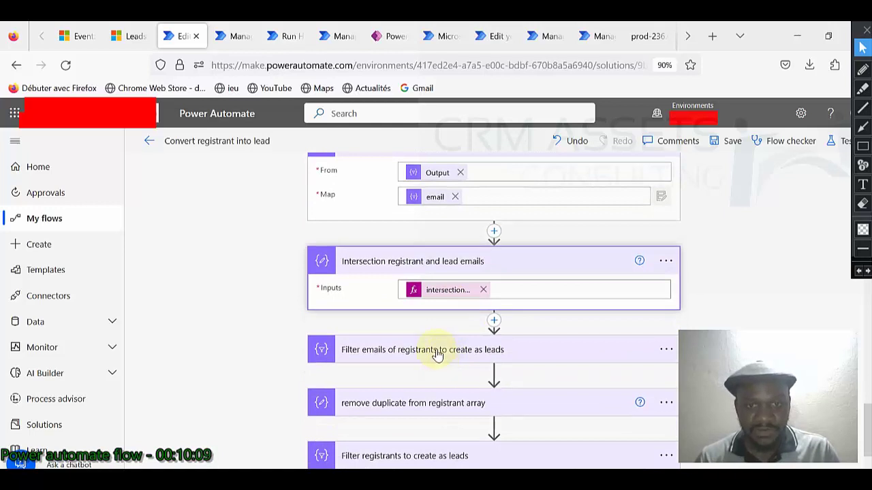
{"action": "left_click", "coordinate": [437, 351]}
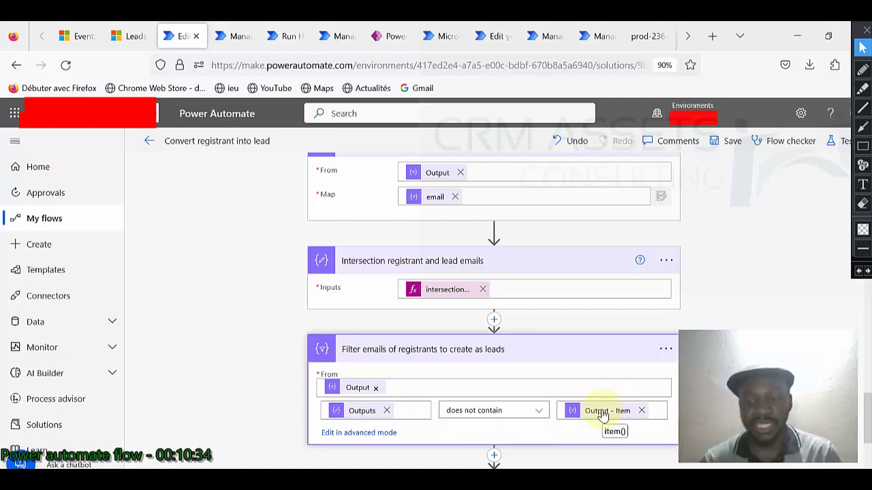
Step: Expand the union-based duplicate removal, the Filter registrants to create as leads condition, and the Inserting leads loop
{"action": "scroll", "coordinate": [602, 415], "scroll_direction": "down", "scroll_amount": 2}
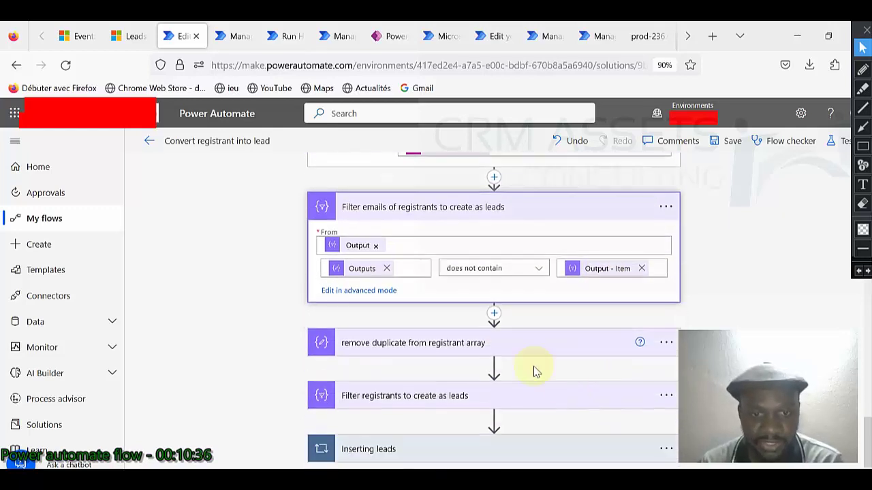
{"action": "left_click", "coordinate": [462, 350]}
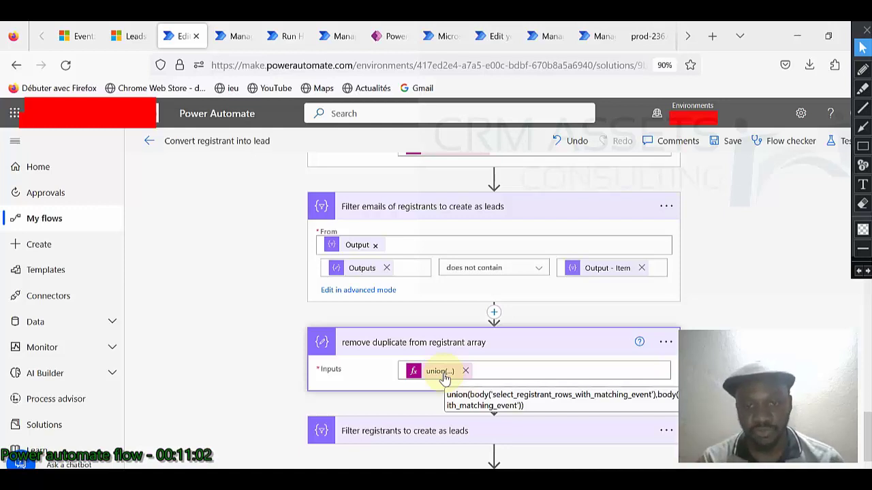
{"action": "scroll", "coordinate": [436, 361], "scroll_direction": "down", "scroll_amount": 2}
{"action": "left_click", "coordinate": [429, 353]}
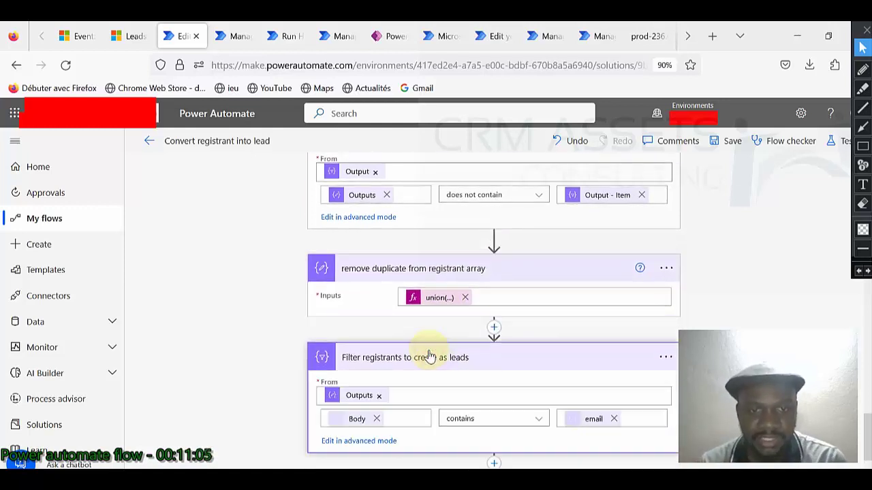
{"action": "scroll", "coordinate": [425, 346], "scroll_direction": "down", "scroll_amount": 2}
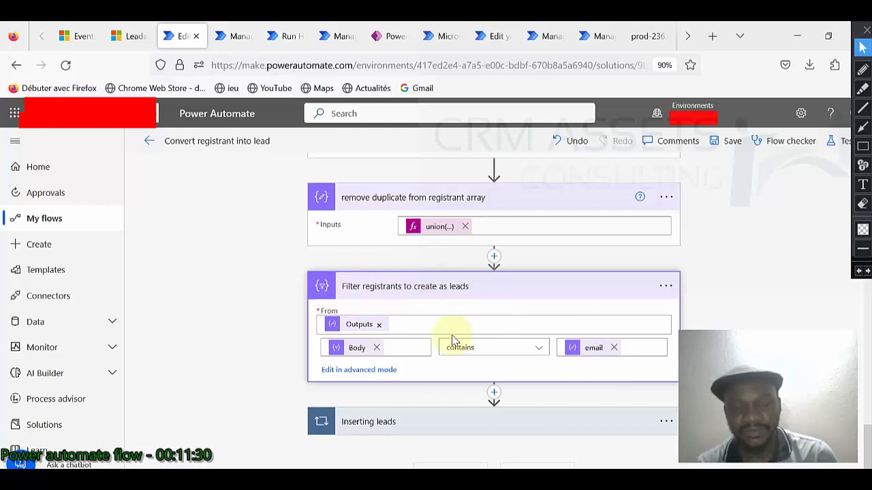
{"action": "left_click", "coordinate": [419, 418]}
{"action": "scroll", "coordinate": [428, 379], "scroll_direction": "down", "scroll_amount": 2}
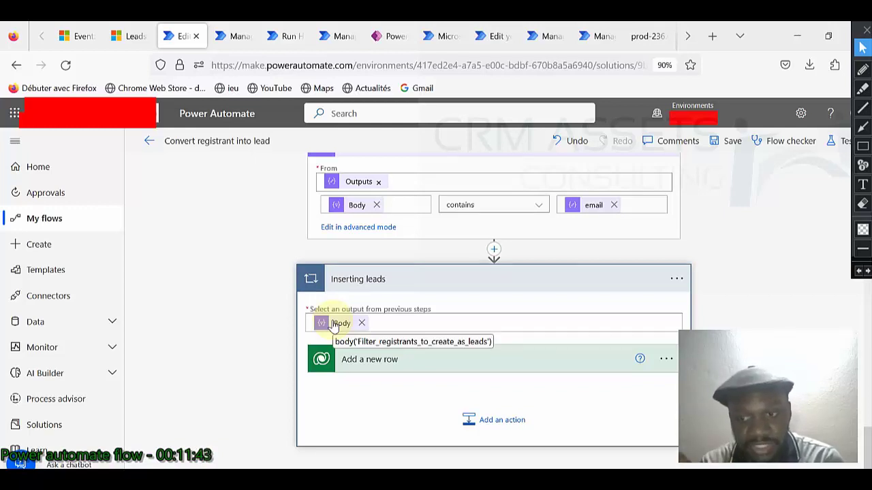
Step: Review Add a new row's Leads fields (lastname, firstname, email, event, Topic 'Zoom registrant') after checking Dynamics leads
{"action": "left_click", "coordinate": [400, 355]}
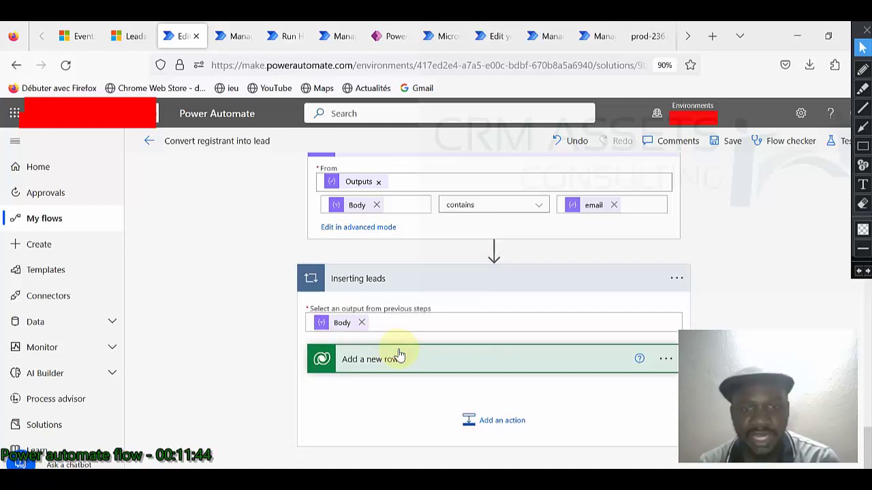
{"action": "scroll", "coordinate": [443, 342], "scroll_direction": "down", "scroll_amount": 2}
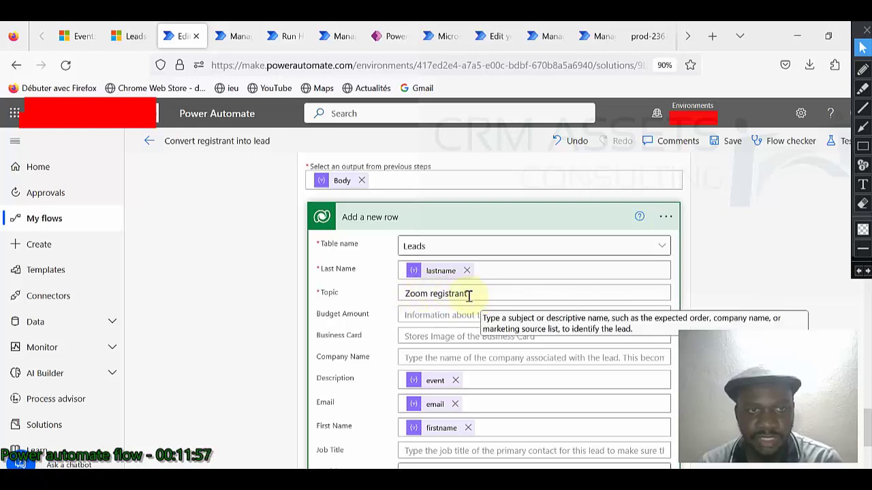
{"action": "left_click", "coordinate": [123, 40]}
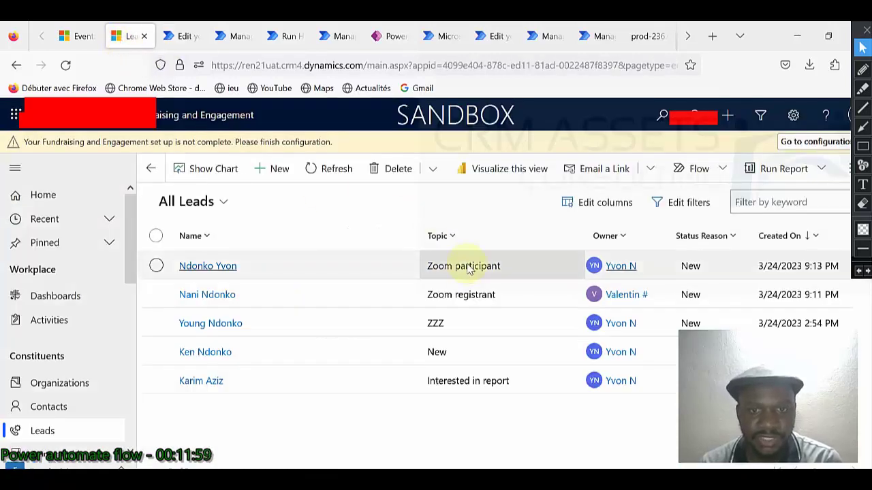
{"action": "left_click", "coordinate": [177, 36]}
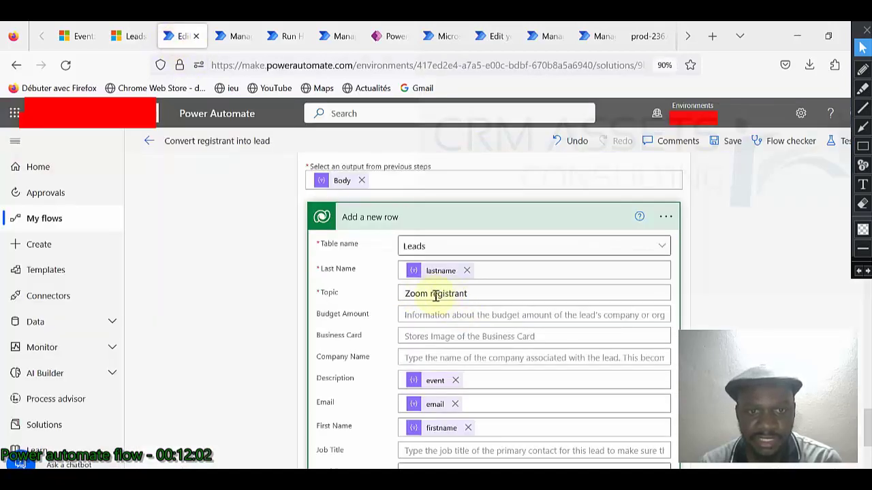
{"action": "scroll", "coordinate": [433, 295], "scroll_direction": "down", "scroll_amount": 2}
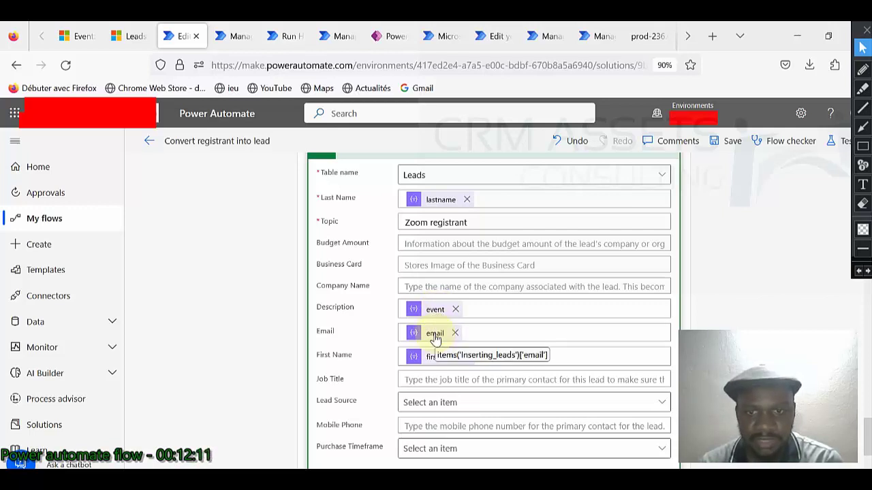
{"action": "scroll", "coordinate": [434, 339], "scroll_direction": "down", "scroll_amount": 2}
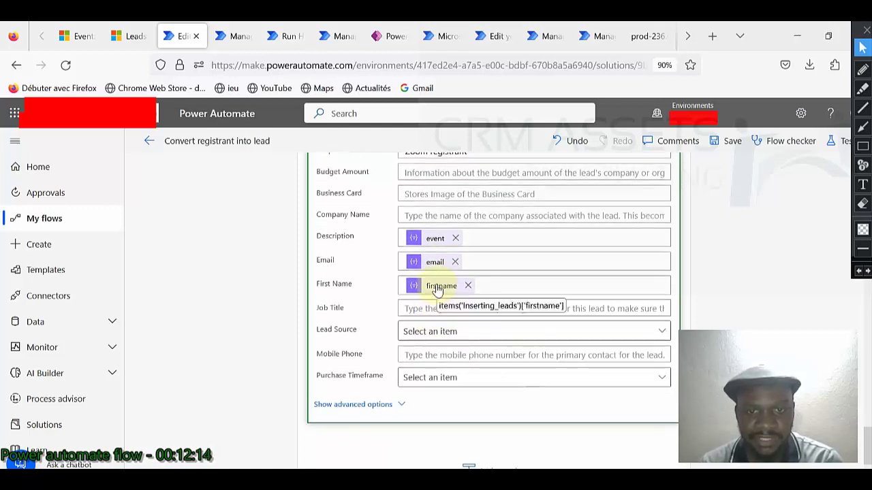